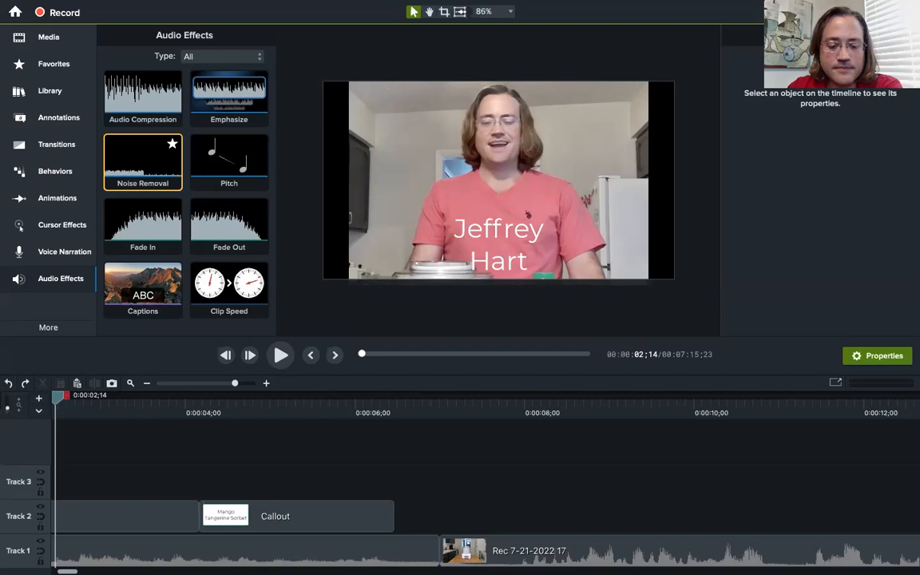
- Play the opening clip from about 2 to 7 seconds to listen for background noise
{"action": "left_click", "coordinate": [280, 356]}
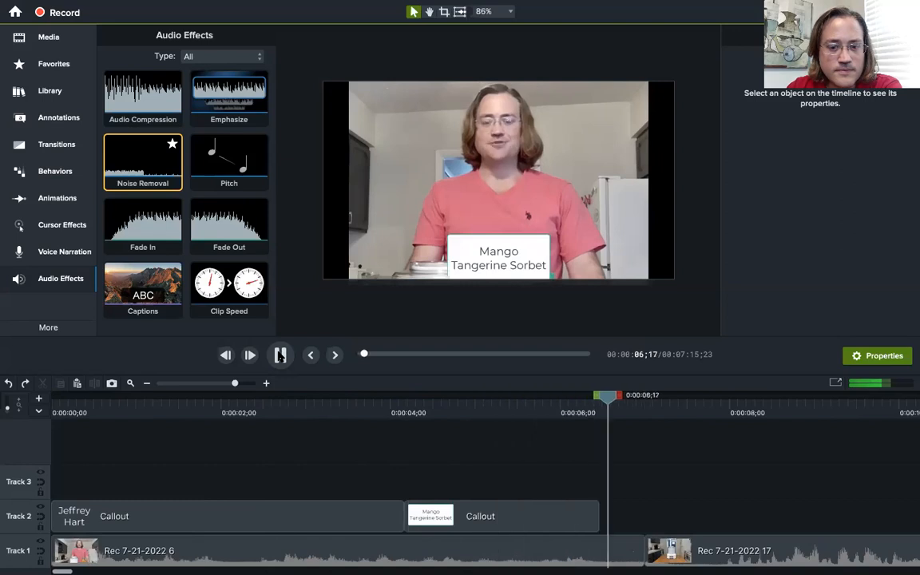
{"action": "left_click", "coordinate": [280, 355]}
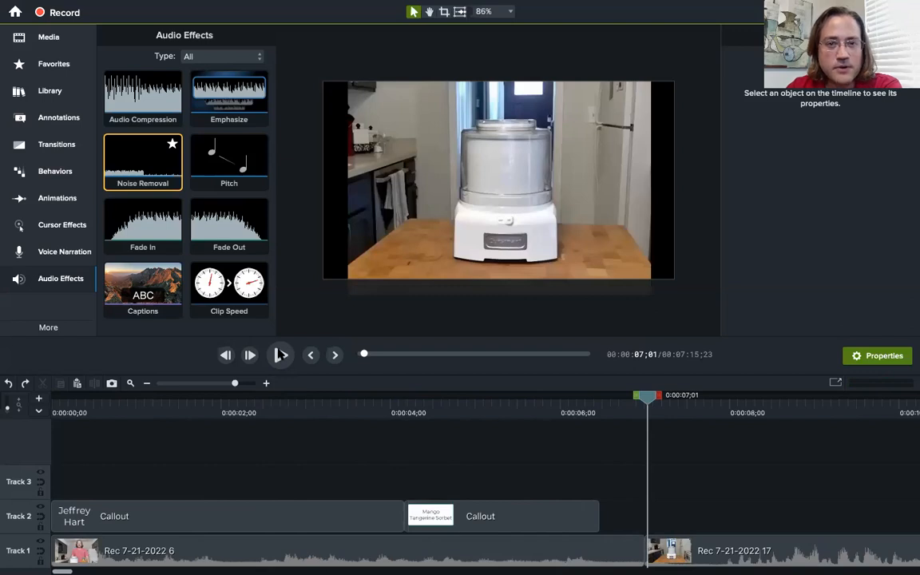
{"action": "mouse_move", "coordinate": [440, 11]}
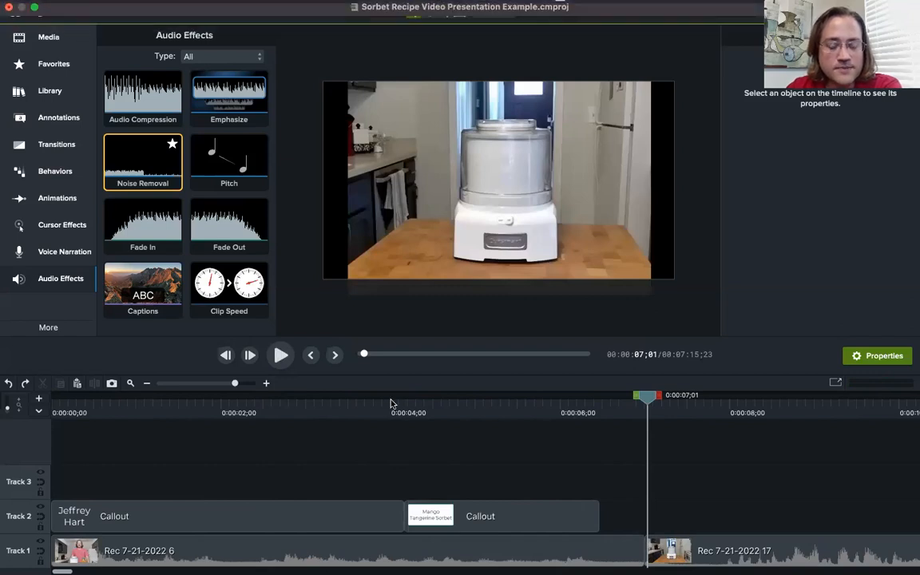
- Select all clips on Track 1 and try to apply the Noise Removal effect to them
{"action": "left_click_drag", "start_coordinate": [140, 157], "coordinate": [264, 553]}
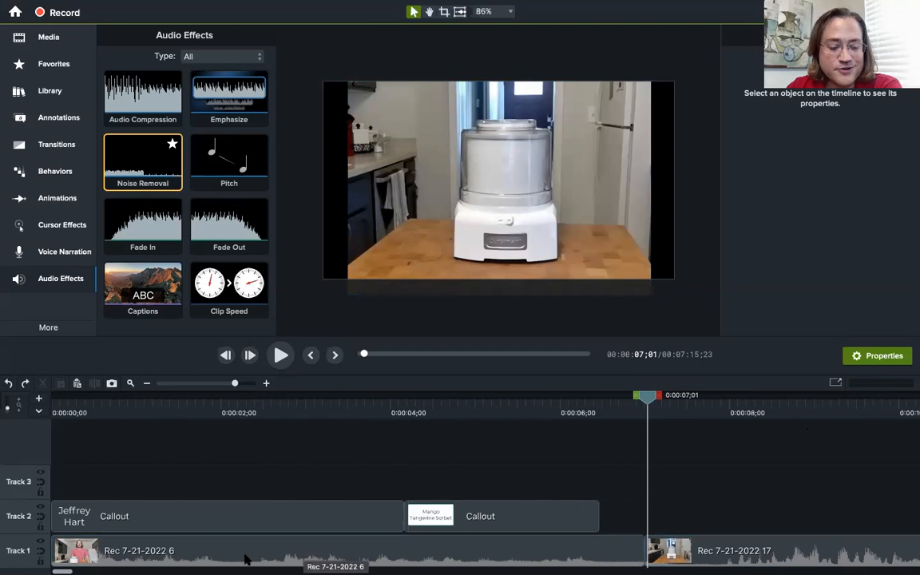
{"action": "left_click", "coordinate": [20, 560]}
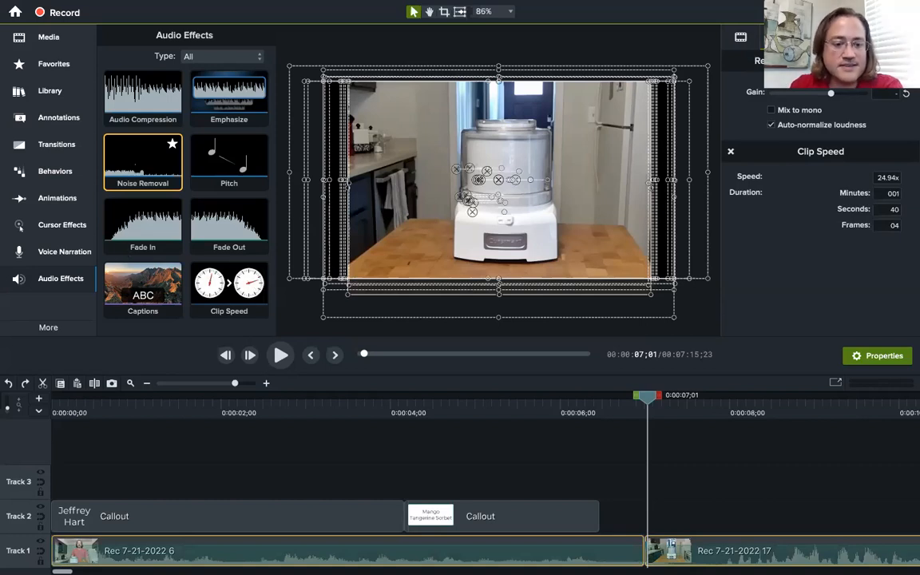
{"action": "left_click_drag", "start_coordinate": [143, 162], "coordinate": [281, 556]}
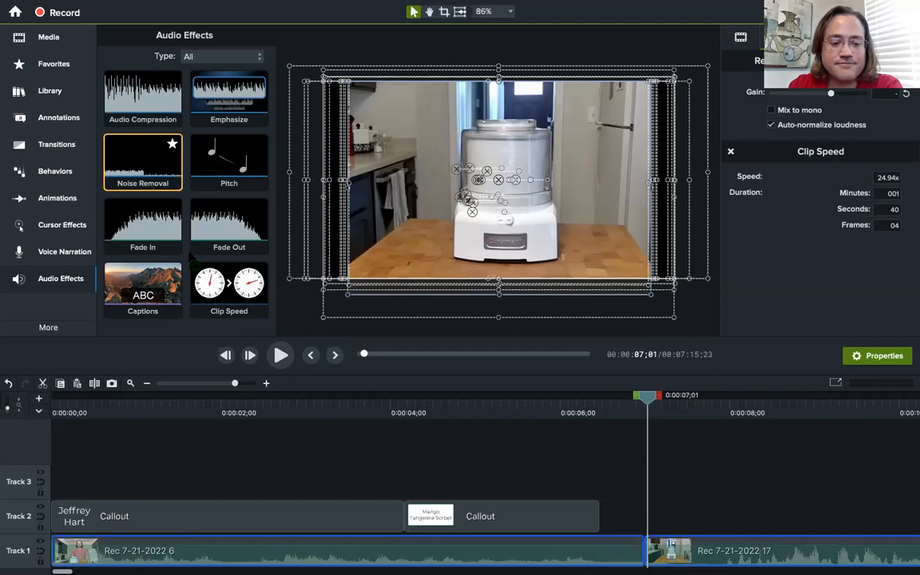
- Separate the audio from the video for all selected clips on Track 1
{"action": "mouse_move", "coordinate": [164, 5]}
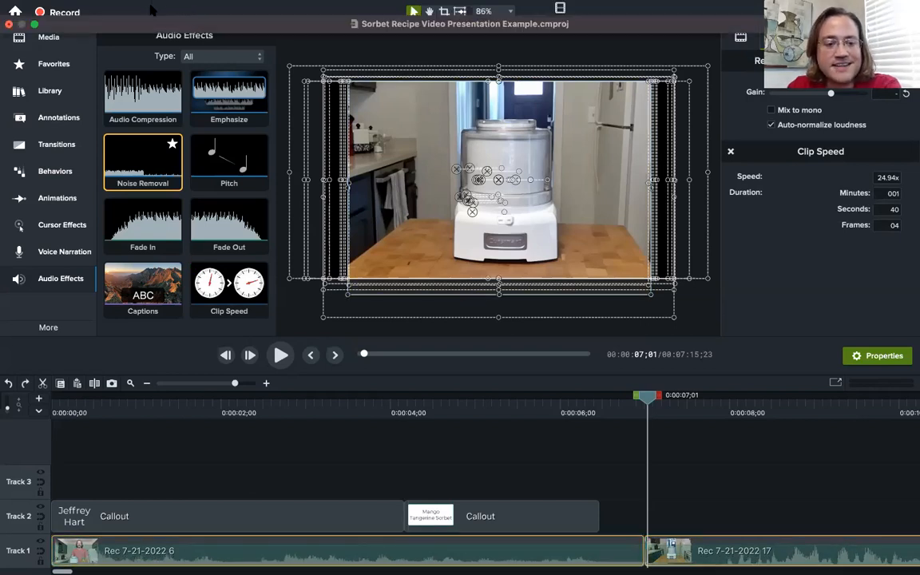
{"action": "left_click", "coordinate": [152, 9]}
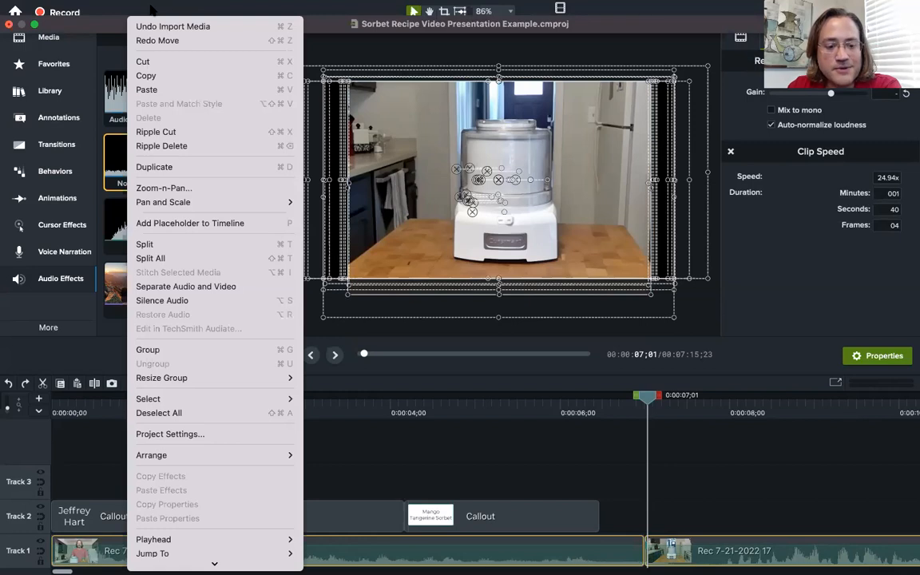
{"action": "left_click", "coordinate": [215, 288]}
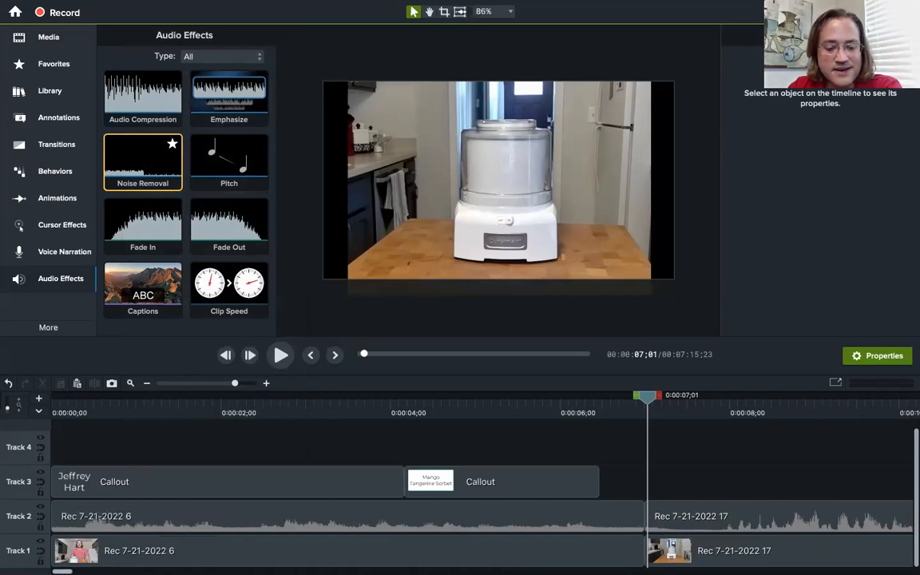
{"action": "scroll", "coordinate": [480, 496], "scroll_direction": "right", "scroll_amount": 15}
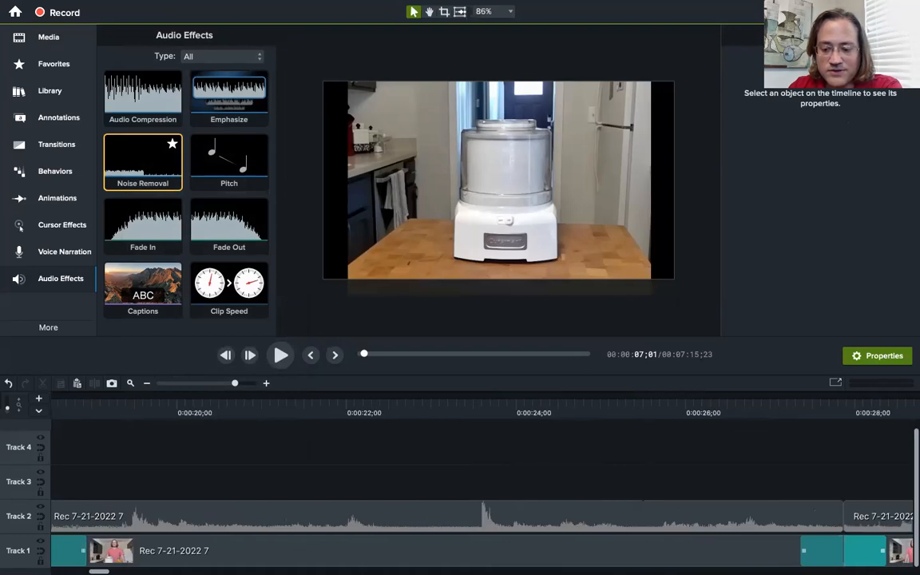
{"action": "scroll", "coordinate": [479, 495], "scroll_direction": "left", "scroll_amount": 15}
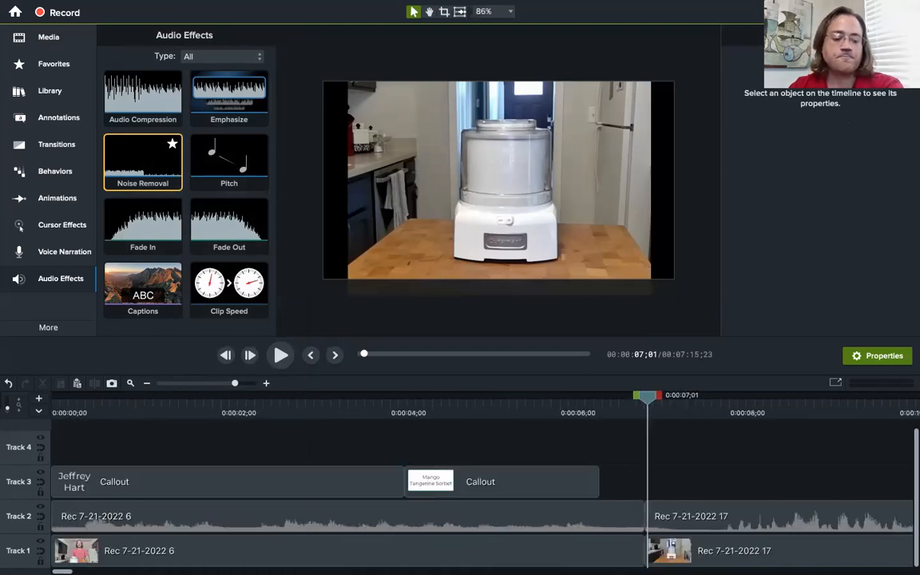
- Apply the Noise Removal effect to all audio clips on Track 2 and show the effects on the first clip
{"action": "double_click", "coordinate": [27, 528]}
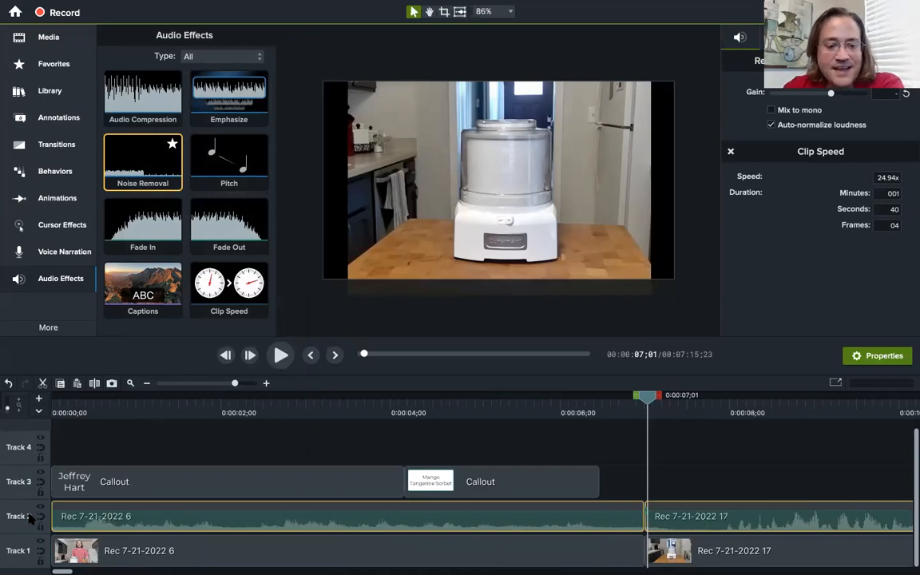
{"action": "left_click_drag", "start_coordinate": [129, 159], "coordinate": [300, 532]}
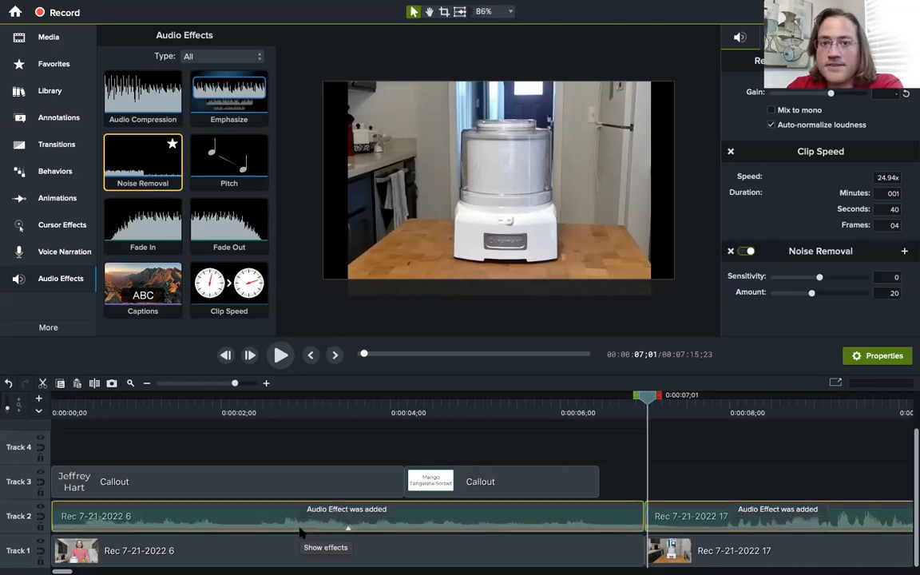
{"action": "left_click", "coordinate": [345, 527]}
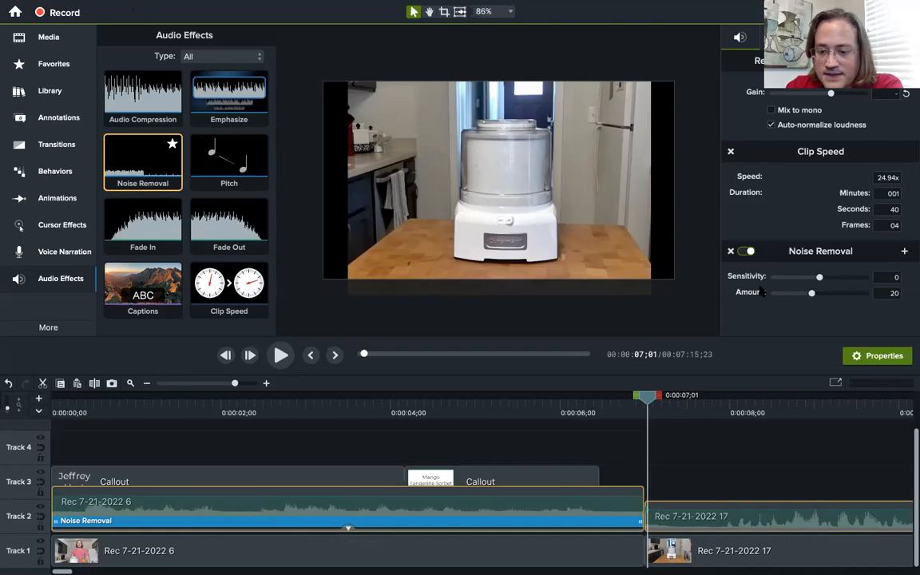
- Set the Noise Removal amount to 8 and play the end of the first clip to hear the change
{"action": "left_click", "coordinate": [512, 412]}
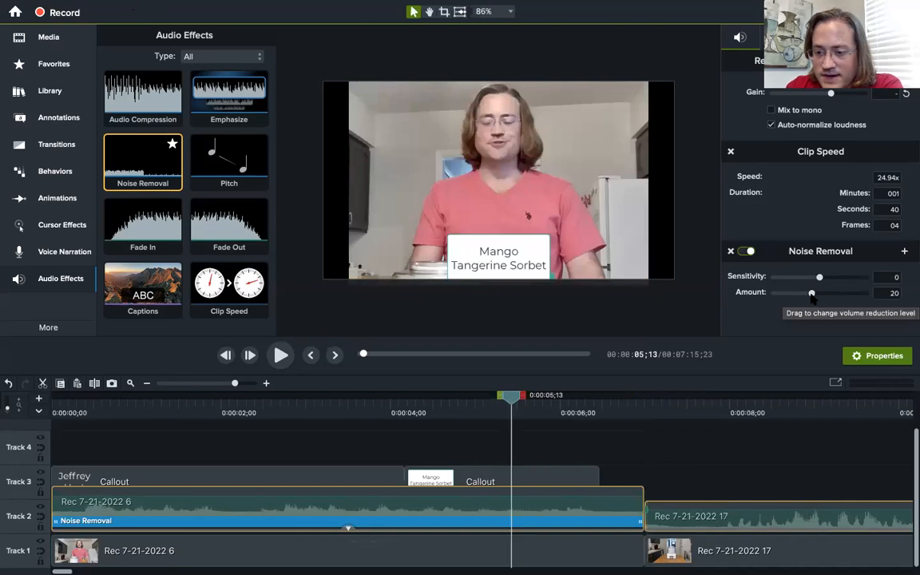
{"action": "left_click_drag", "start_coordinate": [812, 294], "coordinate": [789, 294]}
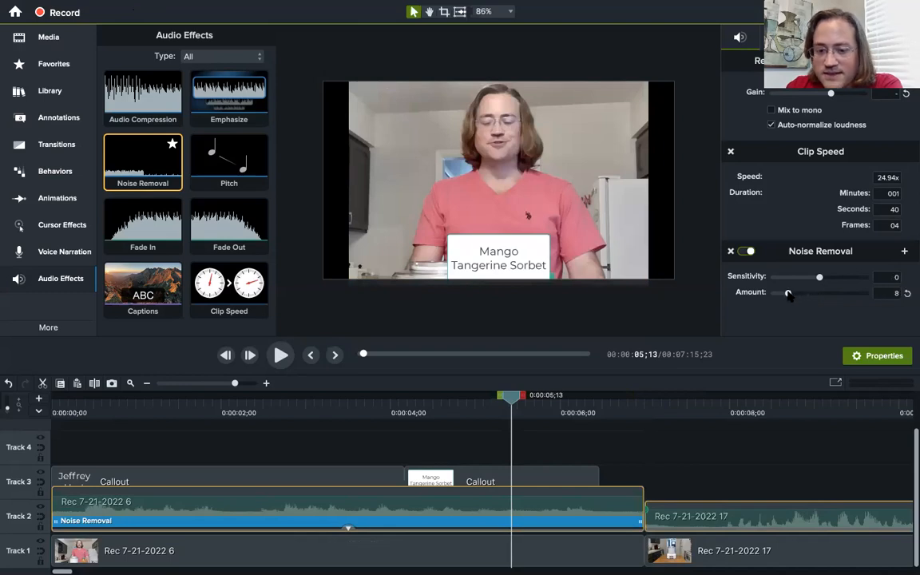
{"action": "left_click", "coordinate": [281, 355]}
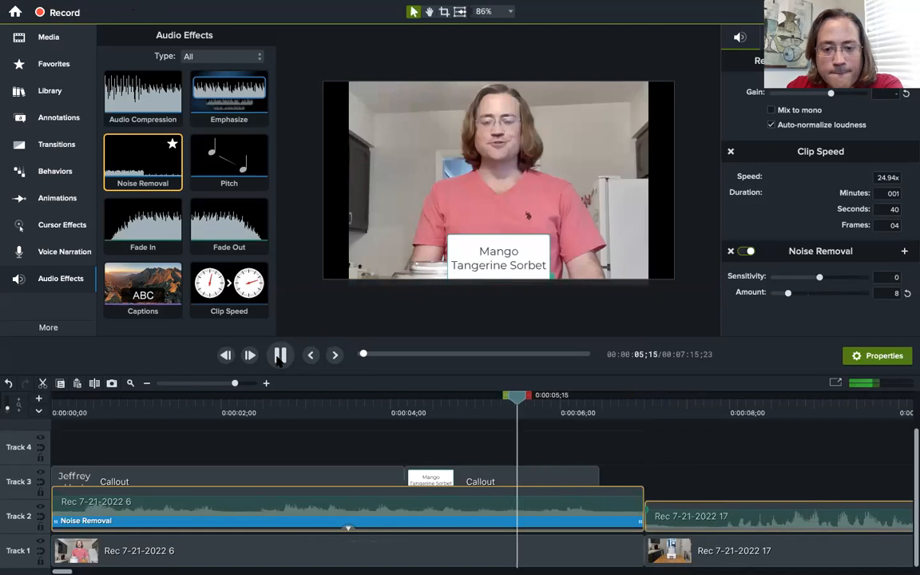
{"action": "left_click", "coordinate": [279, 360]}
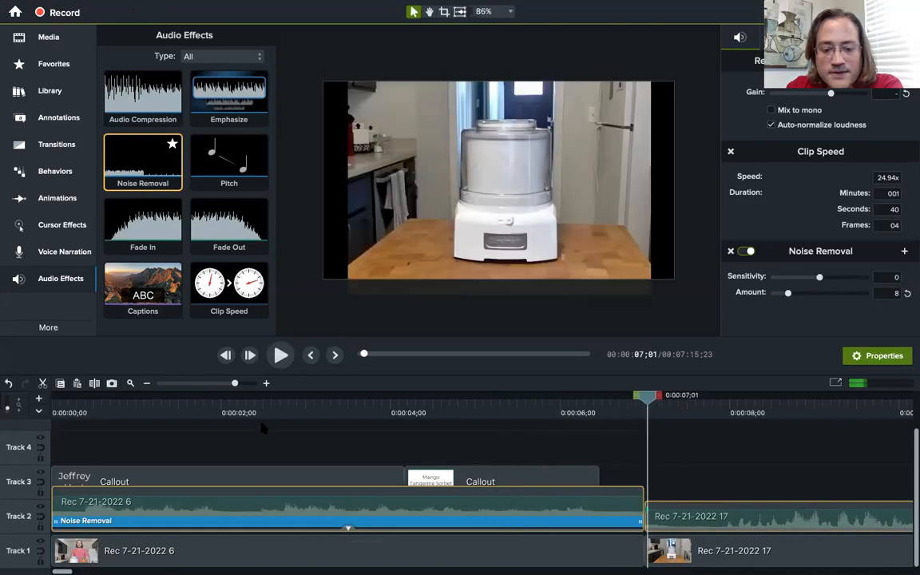
- Set the Noise Removal sensitivity to -13 and play the first clip from about 2 seconds
{"action": "left_click", "coordinate": [257, 400]}
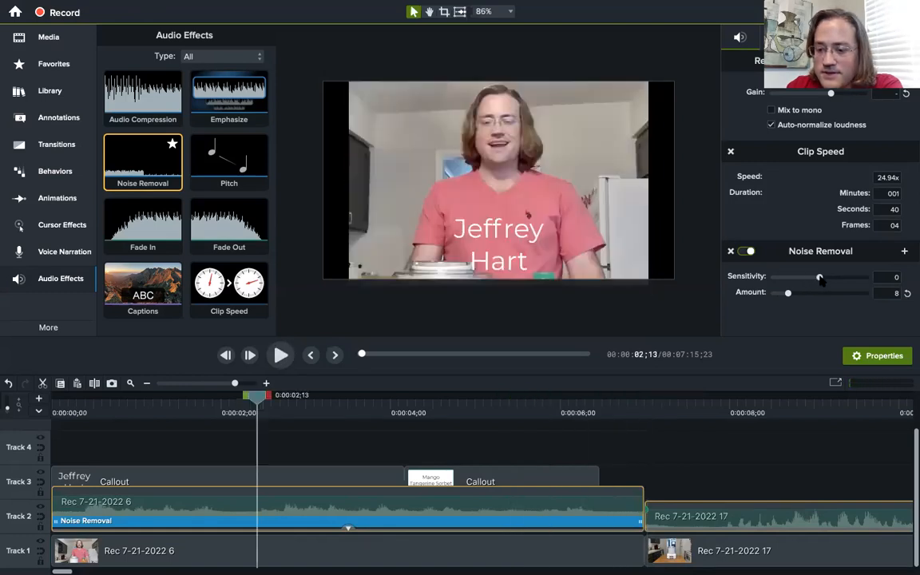
{"action": "left_click_drag", "start_coordinate": [820, 278], "coordinate": [788, 277]}
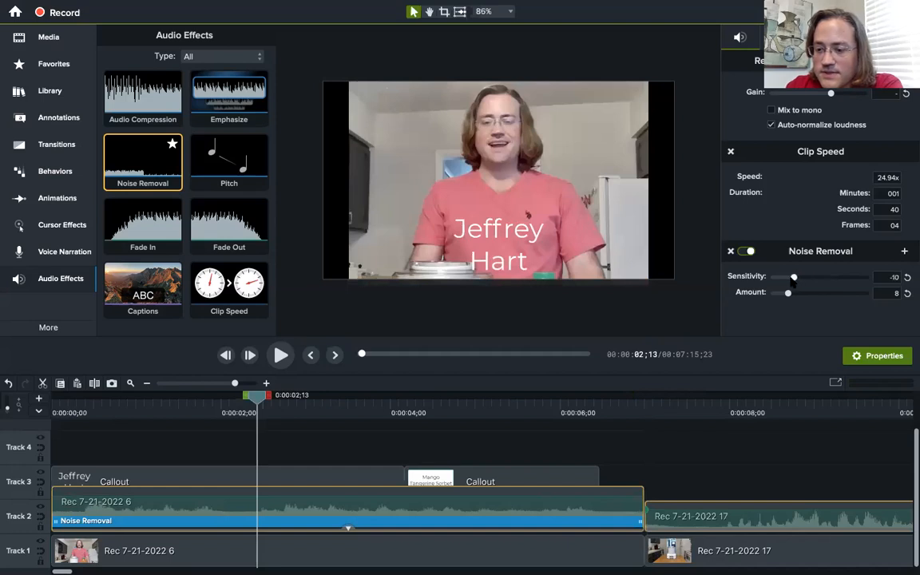
{"action": "left_click", "coordinate": [281, 355]}
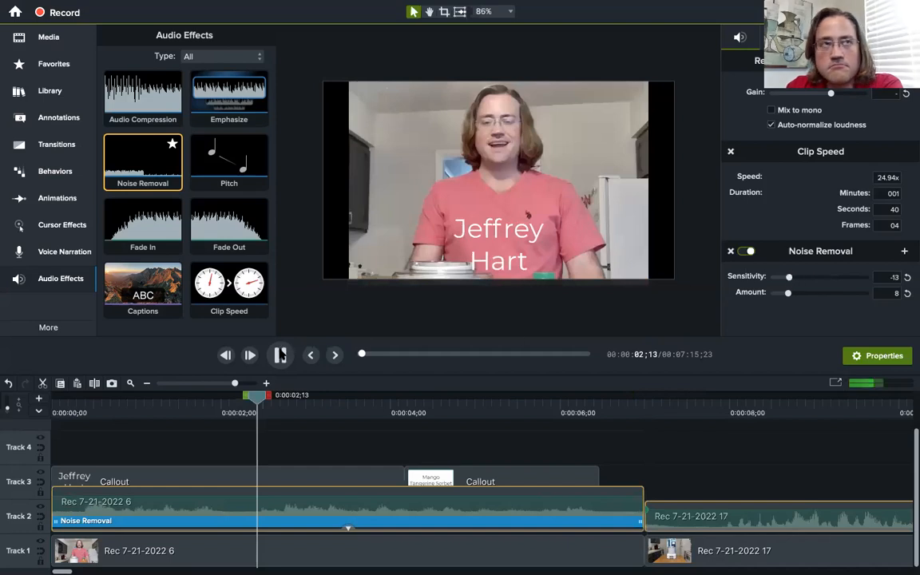
{"action": "left_click", "coordinate": [280, 354]}
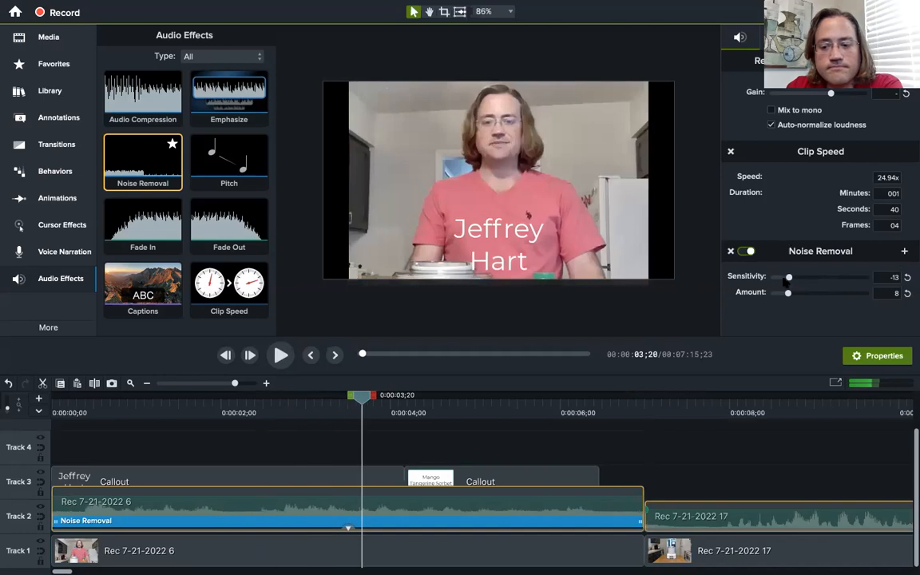
- Raise the Noise Removal sensitivity to 20 and play on from the current position
{"action": "left_click_drag", "start_coordinate": [788, 278], "coordinate": [867, 277]}
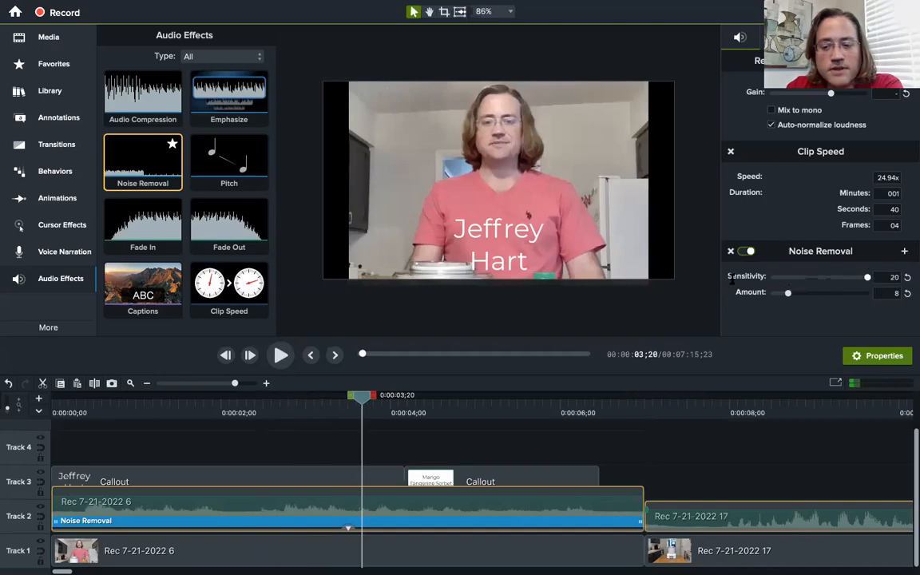
{"action": "left_click", "coordinate": [280, 354]}
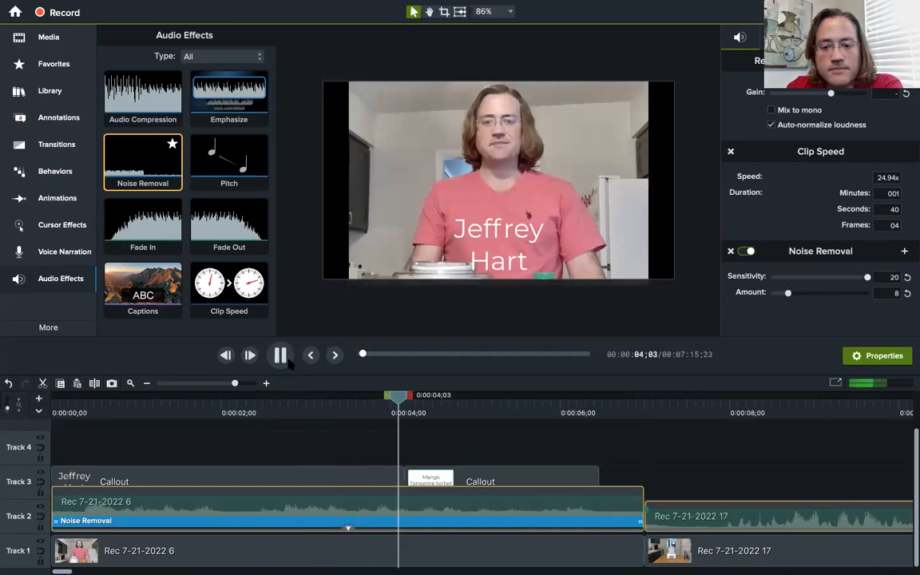
{"action": "left_click", "coordinate": [281, 355]}
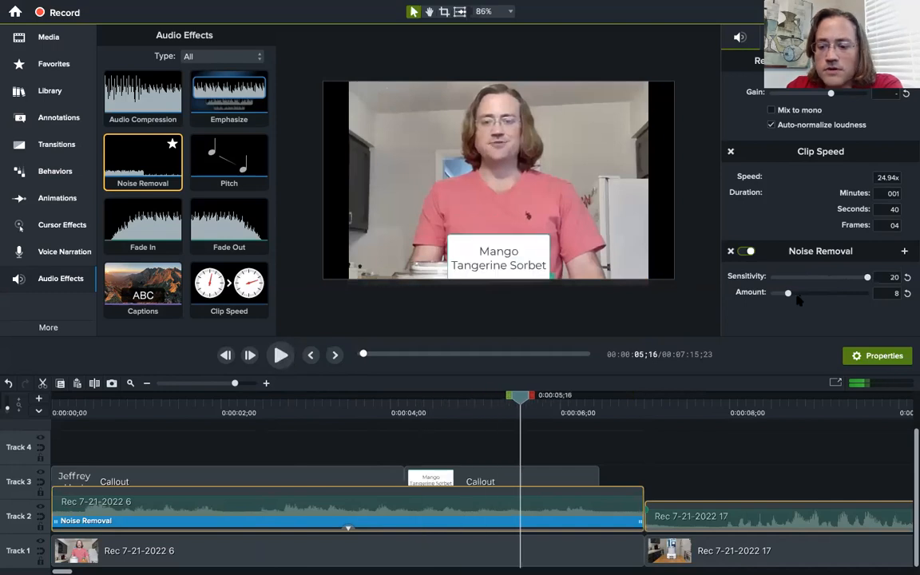
- Set the Noise Removal amount to 24 and replay the first clip from about 2 seconds
{"action": "left_click_drag", "start_coordinate": [805, 296], "coordinate": [819, 294]}
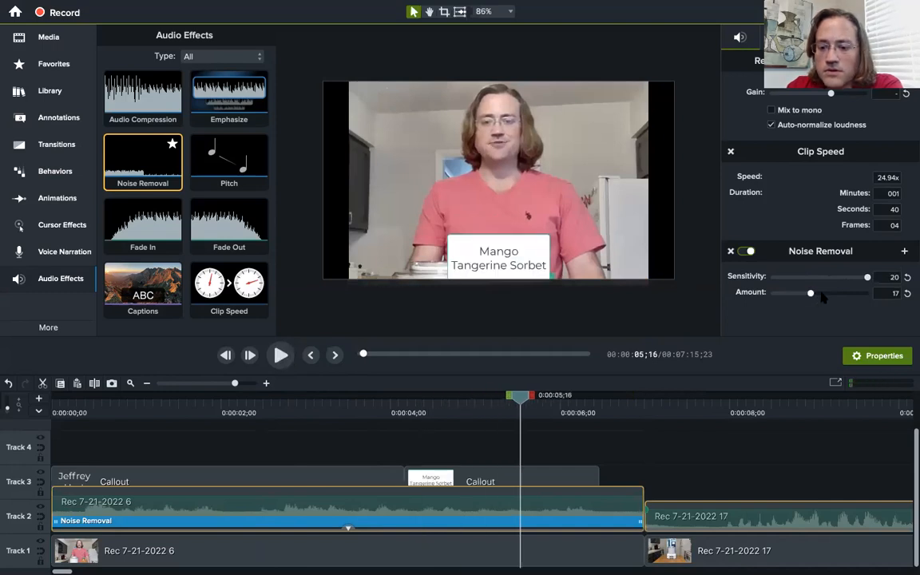
{"action": "left_click", "coordinate": [252, 399]}
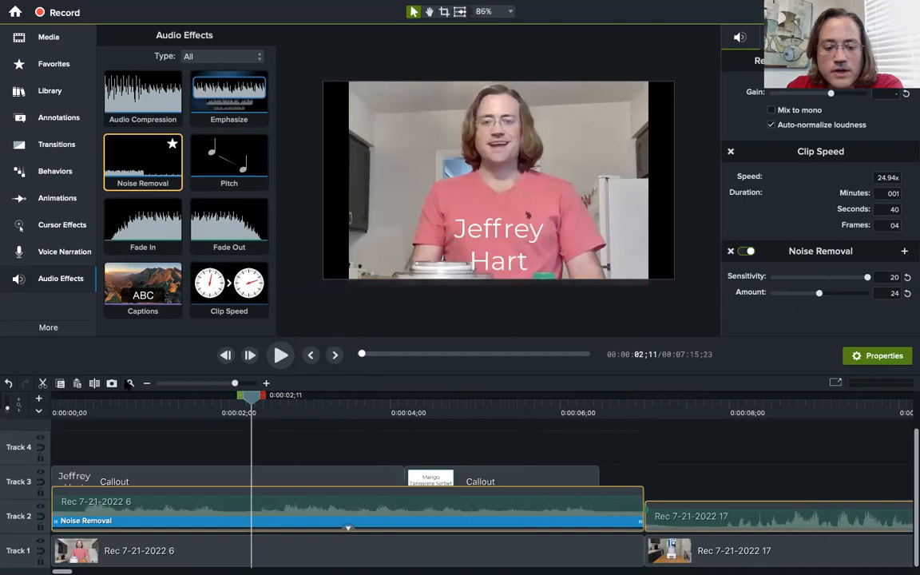
{"action": "left_click", "coordinate": [278, 355]}
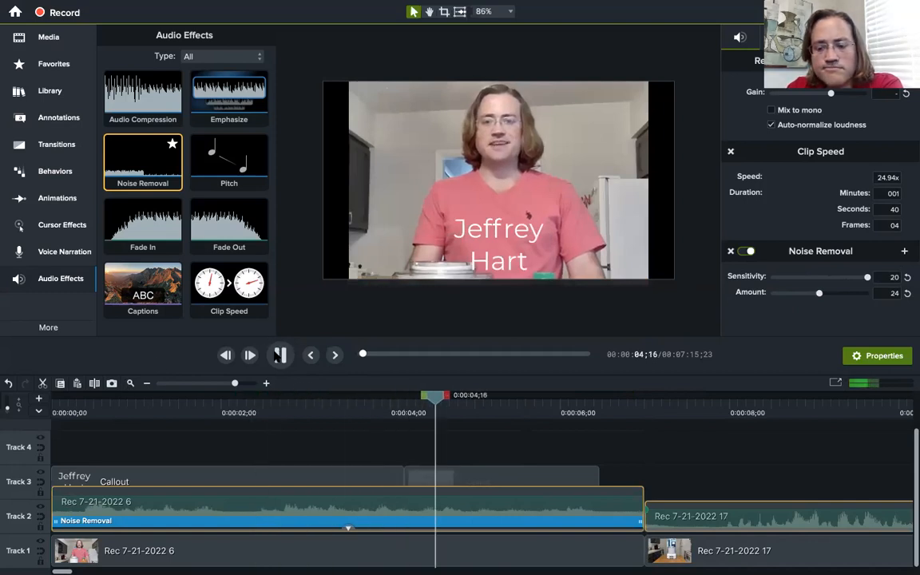
{"action": "left_click", "coordinate": [279, 355]}
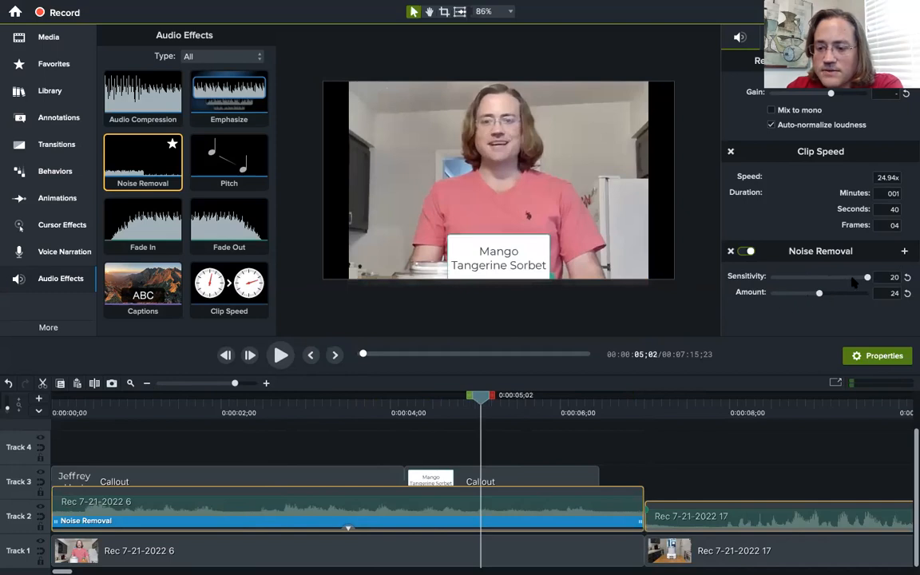
- Try a Noise Removal sensitivity of 9, and reset sensitivity to 0 and amount to 20
{"action": "left_click", "coordinate": [847, 278]}
{"action": "left_click_drag", "start_coordinate": [842, 278], "coordinate": [841, 279]}
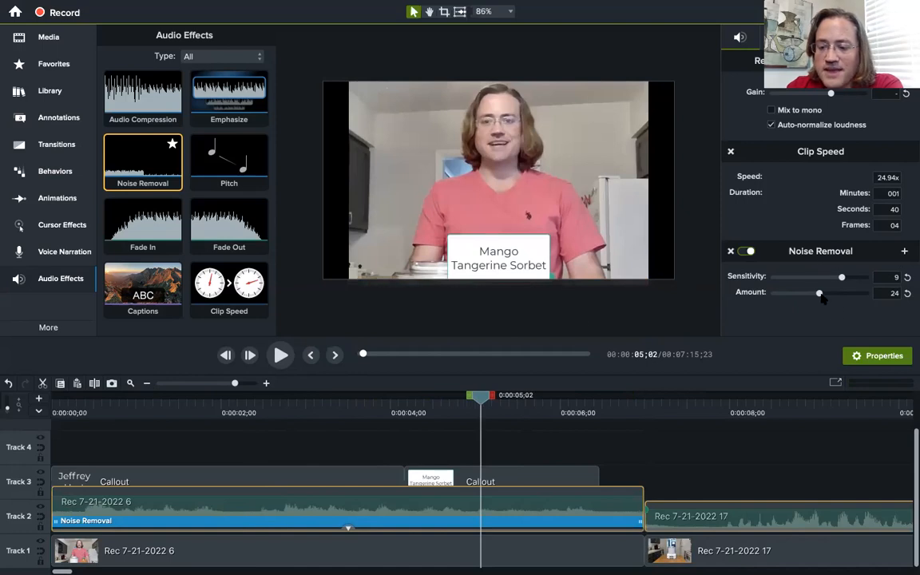
{"action": "left_click", "coordinate": [908, 278]}
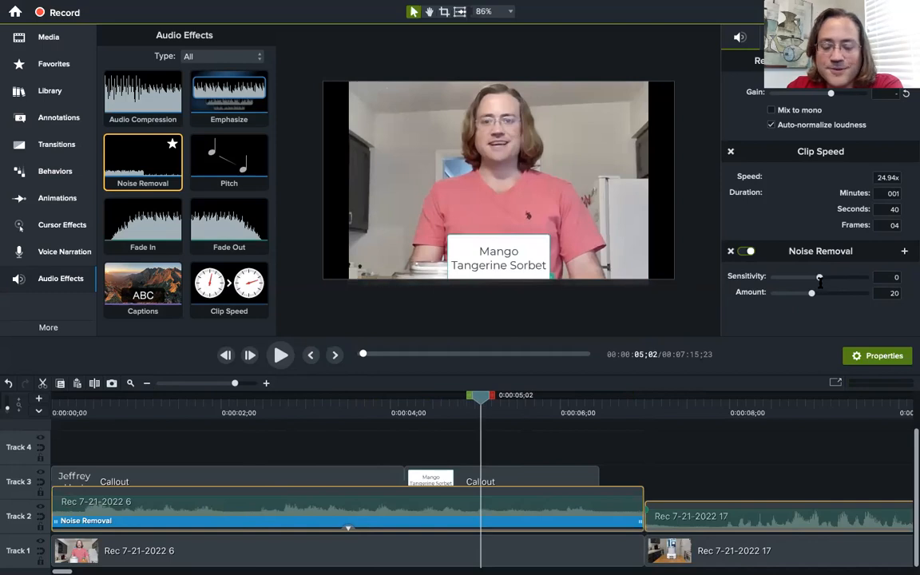
- Replay the first clip past its end to listen to it with the default Noise Removal settings
{"action": "left_click", "coordinate": [280, 356]}
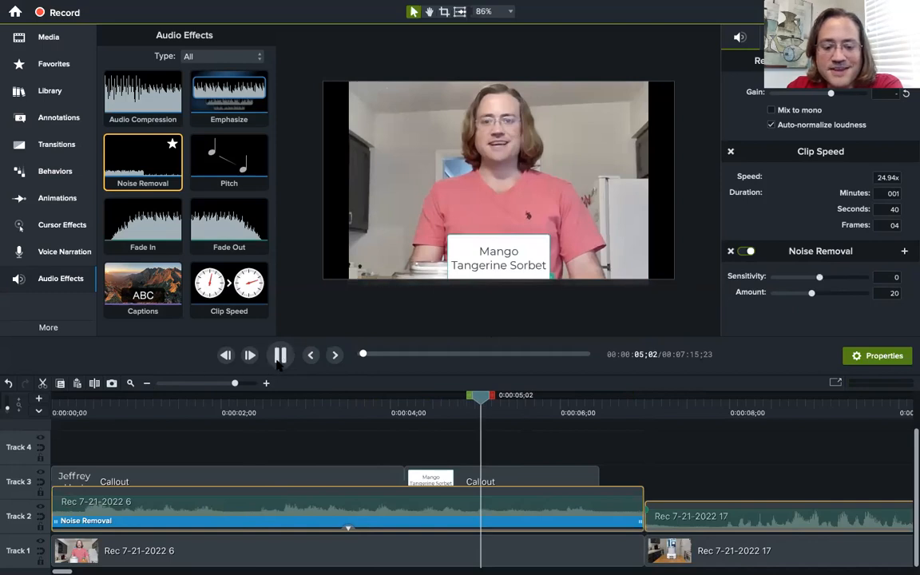
{"action": "left_click", "coordinate": [276, 402]}
{"action": "left_click", "coordinate": [281, 358]}
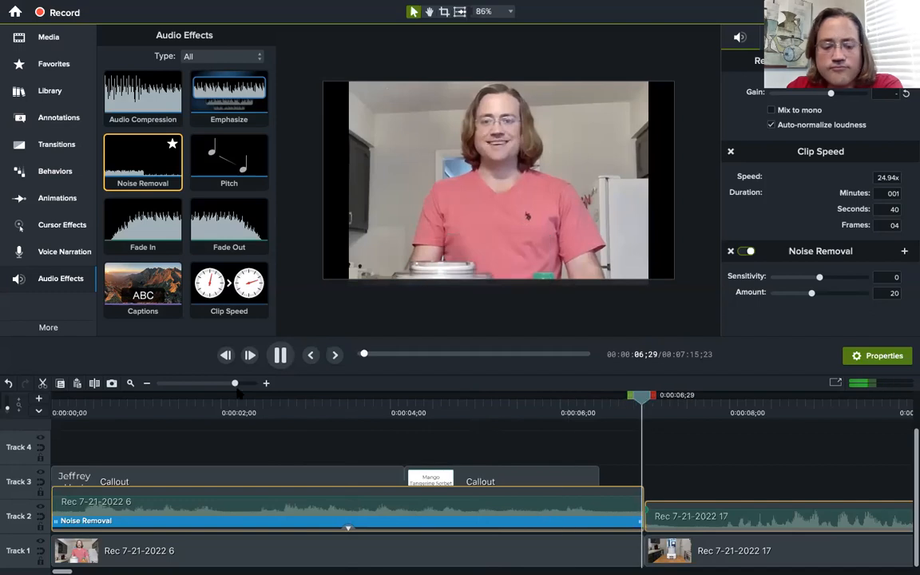
{"action": "left_click", "coordinate": [280, 356]}
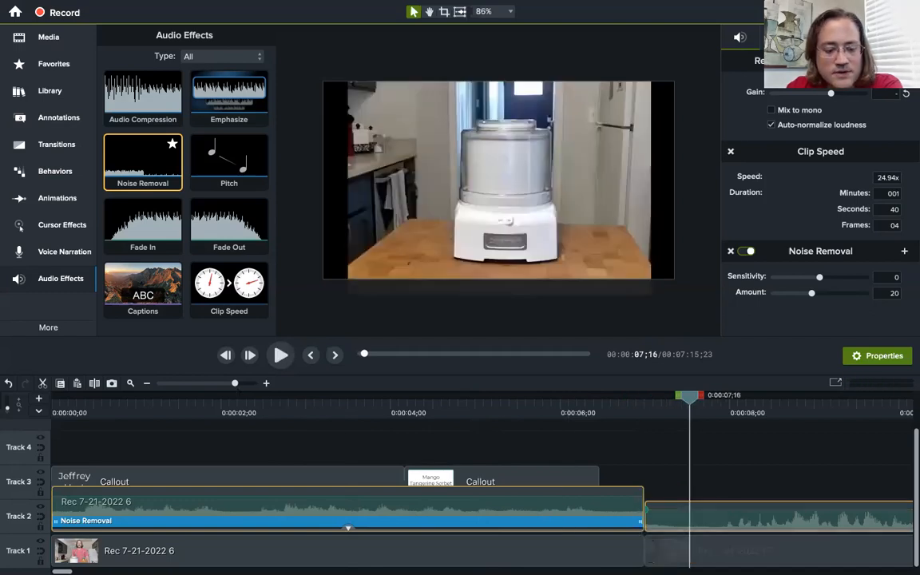
{"action": "scroll", "coordinate": [480, 496], "scroll_direction": "right", "scroll_amount": 5}
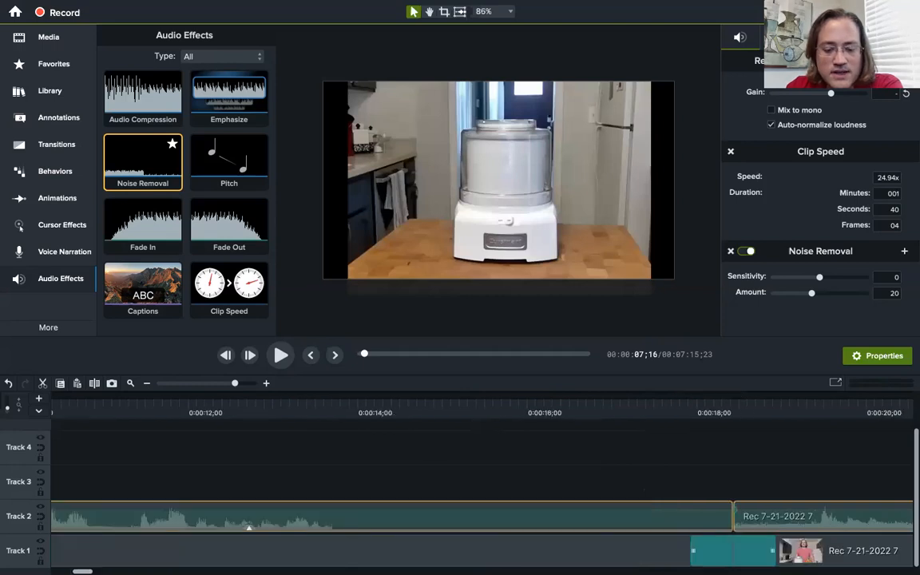
- Expand the effects of the Rec 7-21-2022 7 audio clip on Track 2 and select its Noise Removal effect
{"action": "scroll", "coordinate": [479, 495], "scroll_direction": "right", "scroll_amount": 3}
{"action": "scroll", "coordinate": [428, 519], "scroll_direction": "right", "scroll_amount": 2}
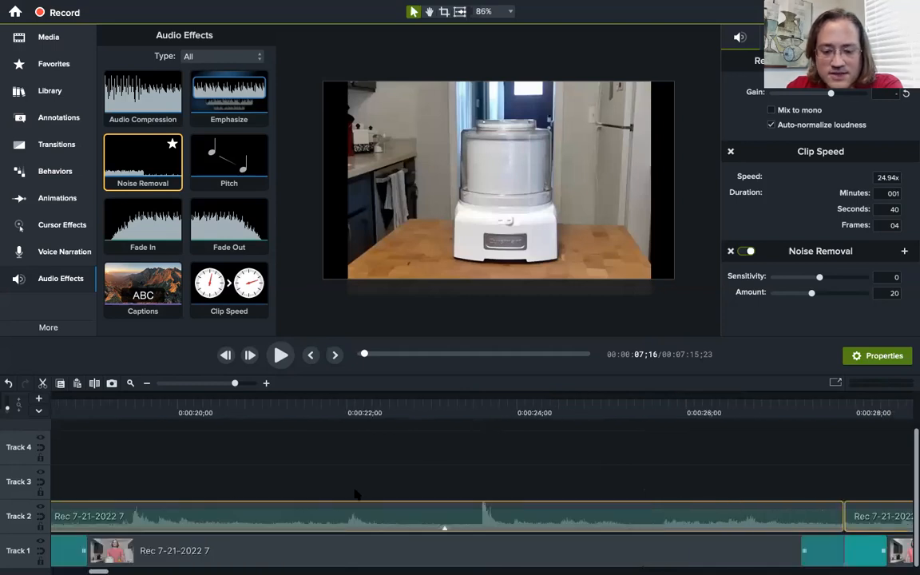
{"action": "left_click", "coordinate": [442, 529]}
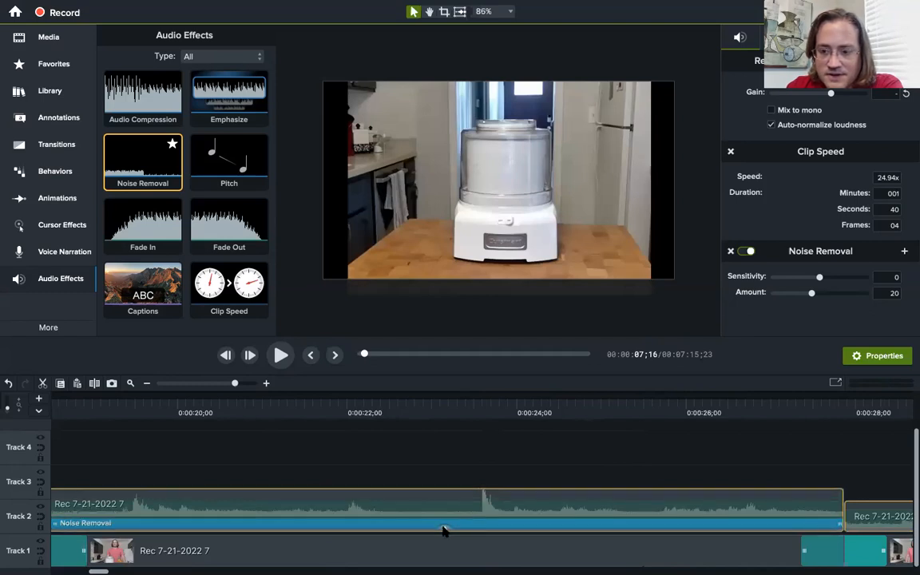
{"action": "left_click", "coordinate": [445, 531]}
{"action": "left_click", "coordinate": [445, 530]}
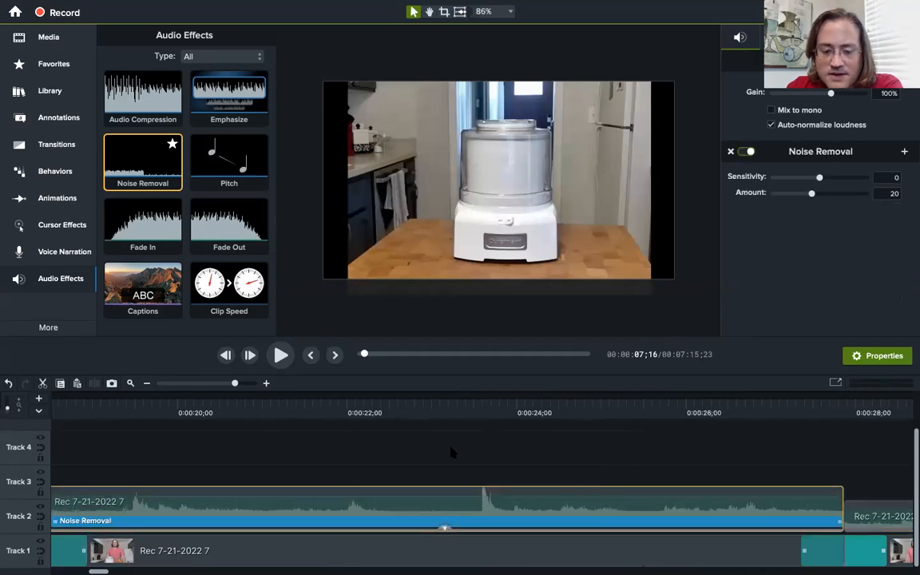
- Play the Rec 7-21-2022 7 clip from about 22 seconds to listen to its audio with Noise Removal
{"action": "left_click", "coordinate": [325, 412]}
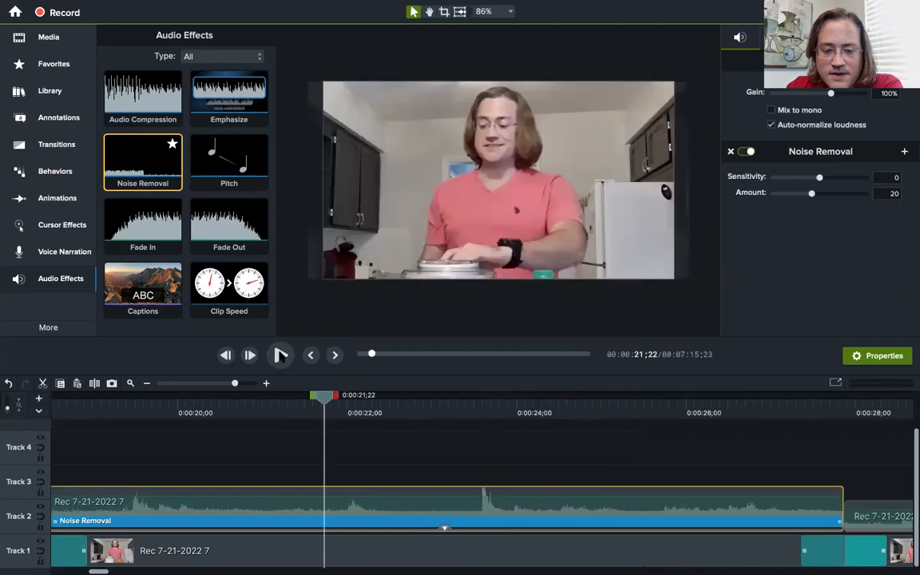
{"action": "left_click", "coordinate": [281, 355]}
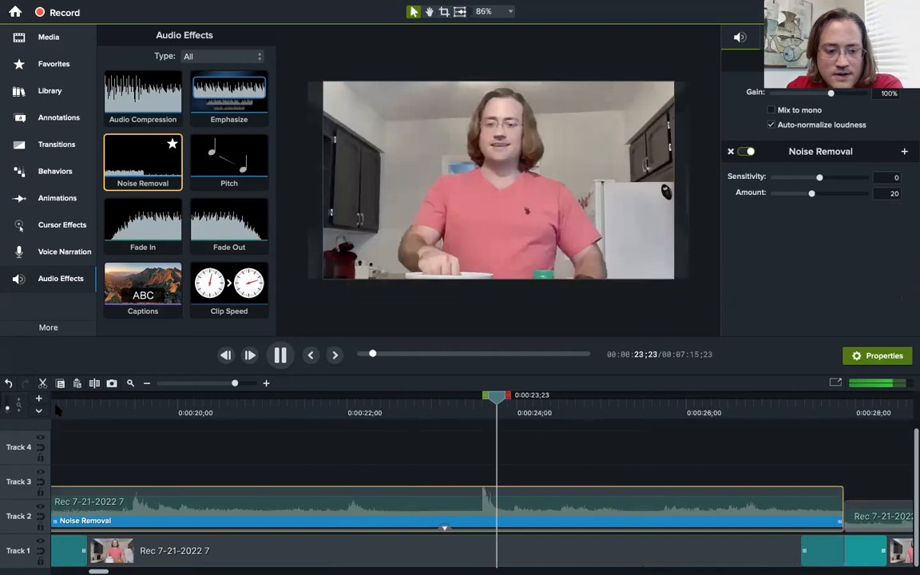
{"action": "scroll", "coordinate": [58, 410], "scroll_direction": "left", "scroll_amount": 10}
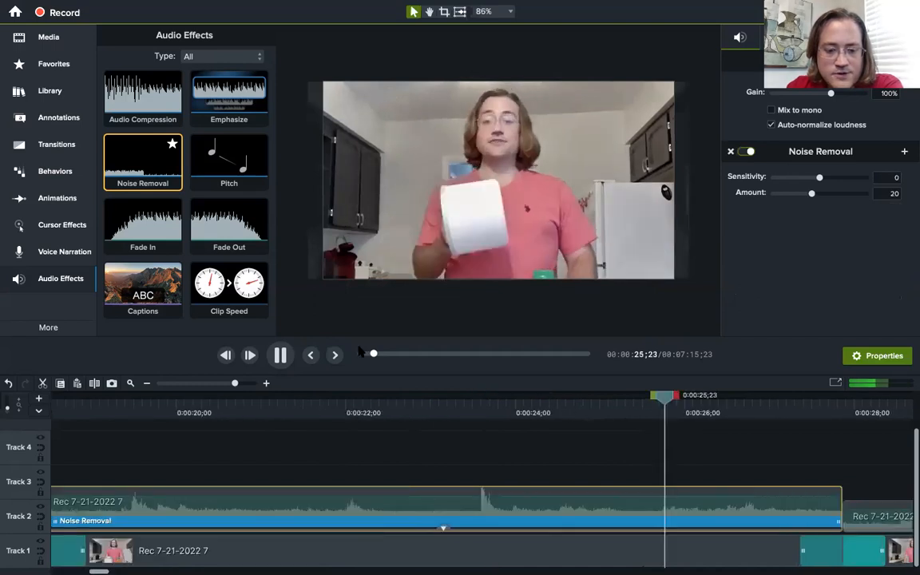
{"action": "key", "text": "space"}
- Replay the video from the very start through the end of the first clip
{"action": "left_click_drag", "start_coordinate": [372, 354], "coordinate": [48, 354]}
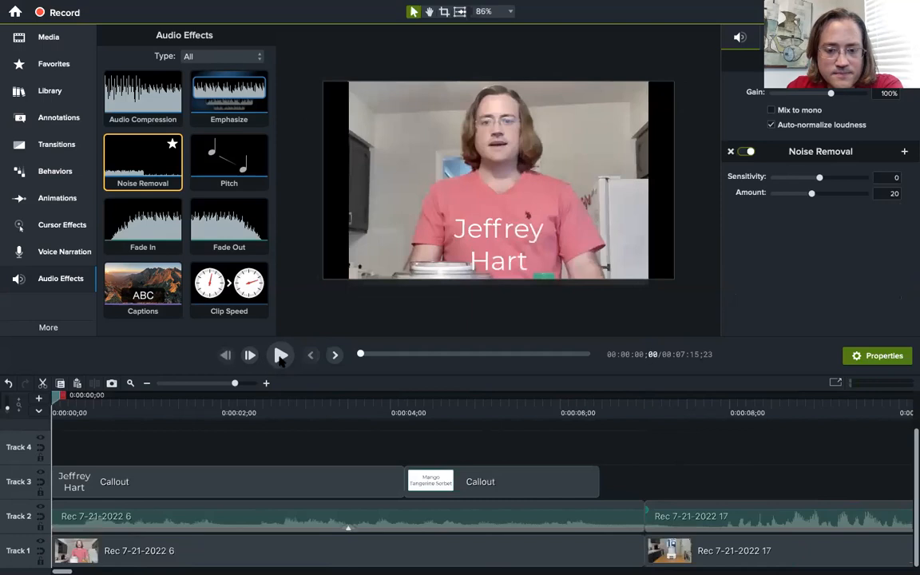
{"action": "left_click", "coordinate": [281, 356]}
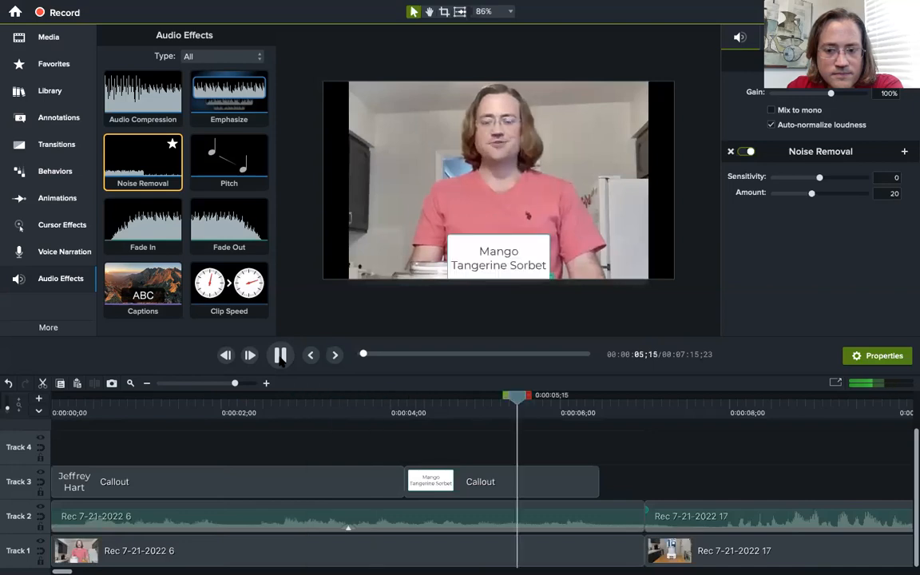
{"action": "left_click", "coordinate": [280, 359]}
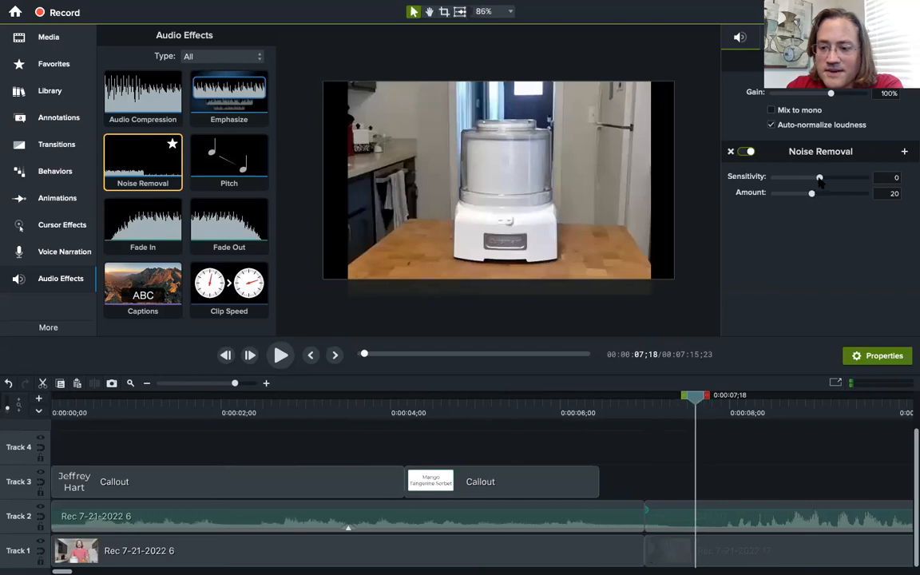
- Set the Noise Removal sensitivity to 5 and play from about 3 seconds past the end of the first clip
{"action": "left_click_drag", "start_coordinate": [823, 181], "coordinate": [835, 181]}
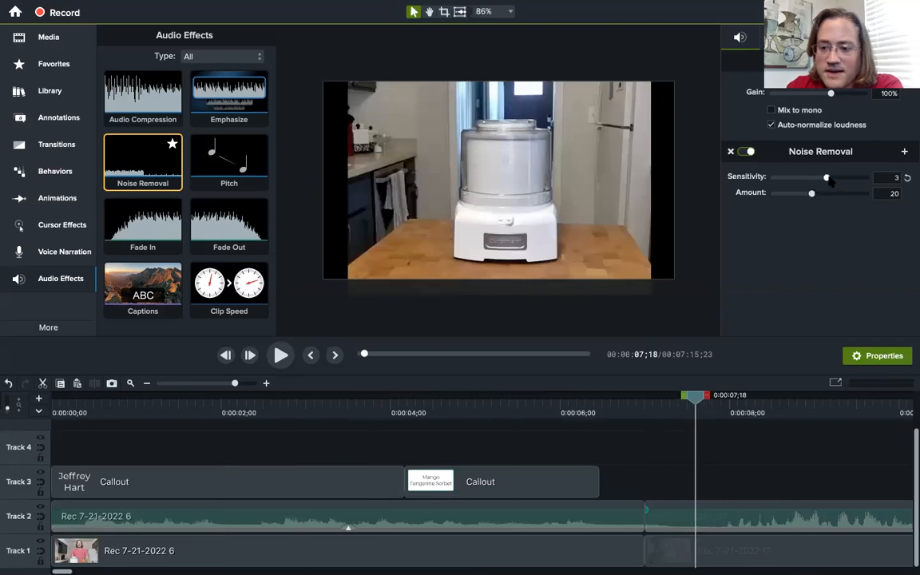
{"action": "left_click", "coordinate": [337, 415]}
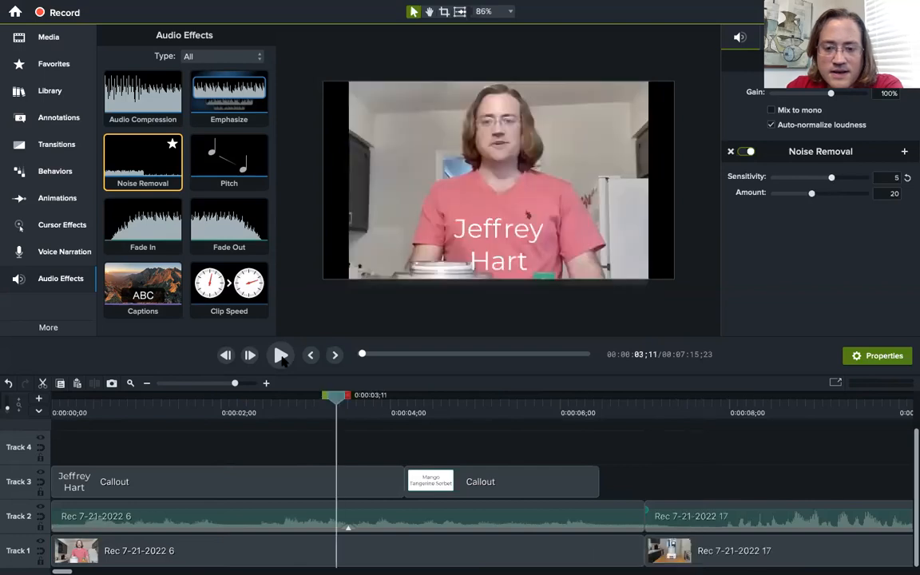
{"action": "left_click", "coordinate": [281, 357]}
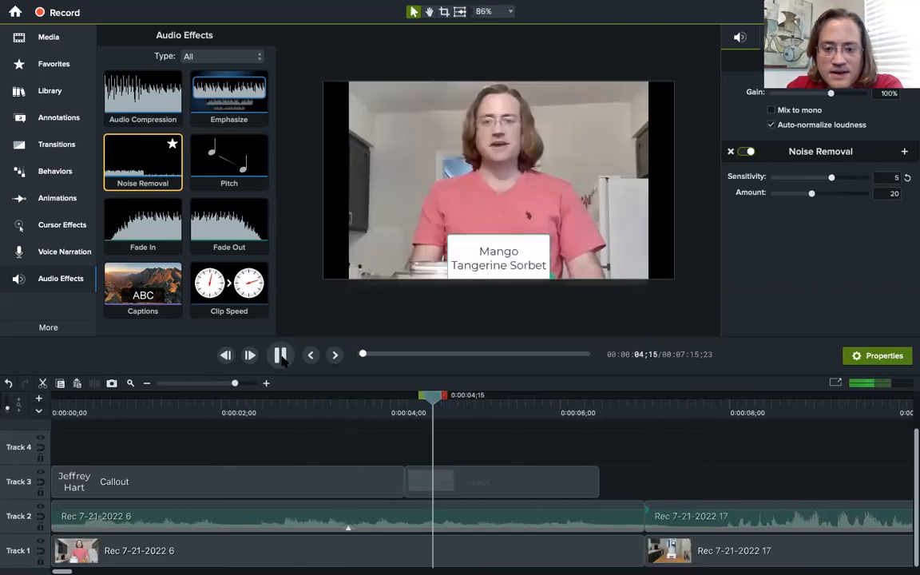
{"action": "left_click", "coordinate": [281, 356]}
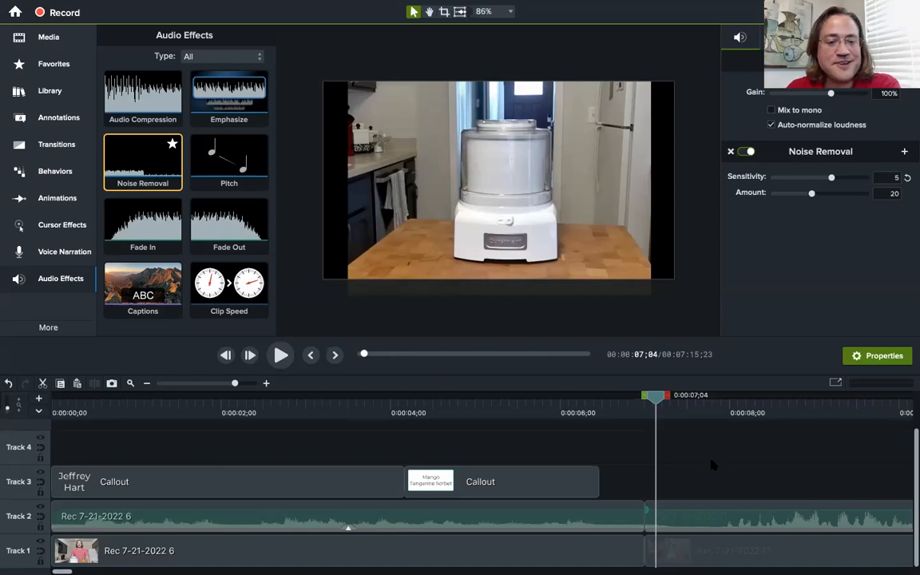
- Open the project media and, with the first clip's audio on Track 2 selected, replay that clip from the start
{"action": "left_click", "coordinate": [607, 519]}
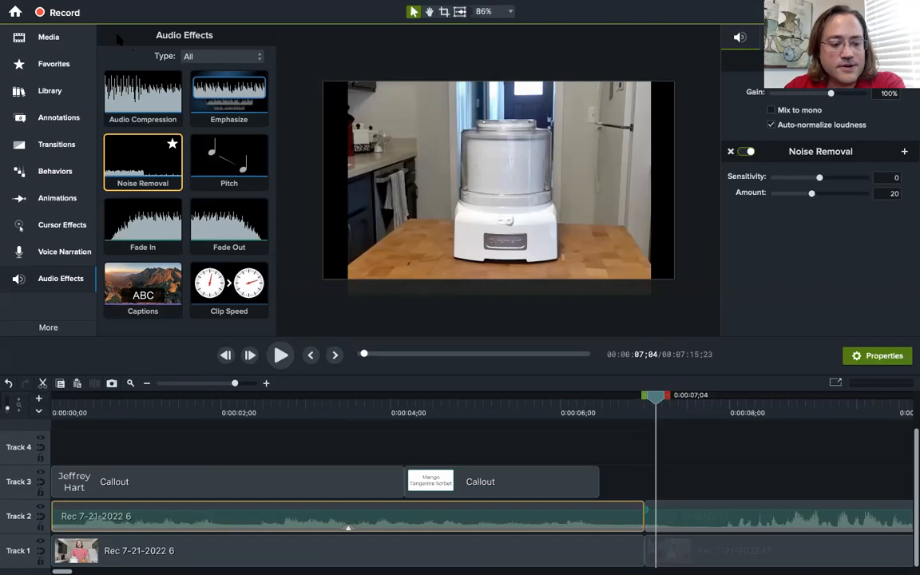
{"action": "left_click", "coordinate": [45, 45]}
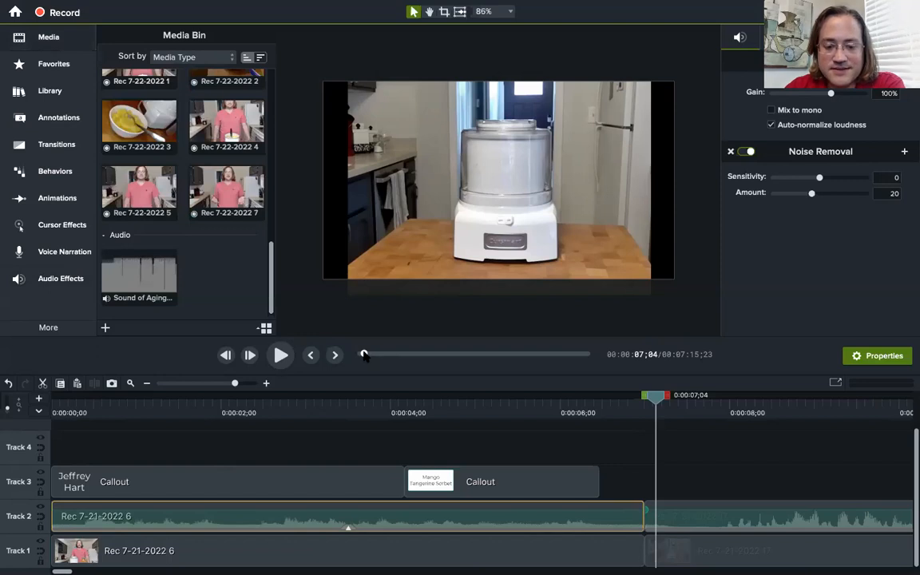
{"action": "left_click_drag", "start_coordinate": [364, 354], "coordinate": [337, 357]}
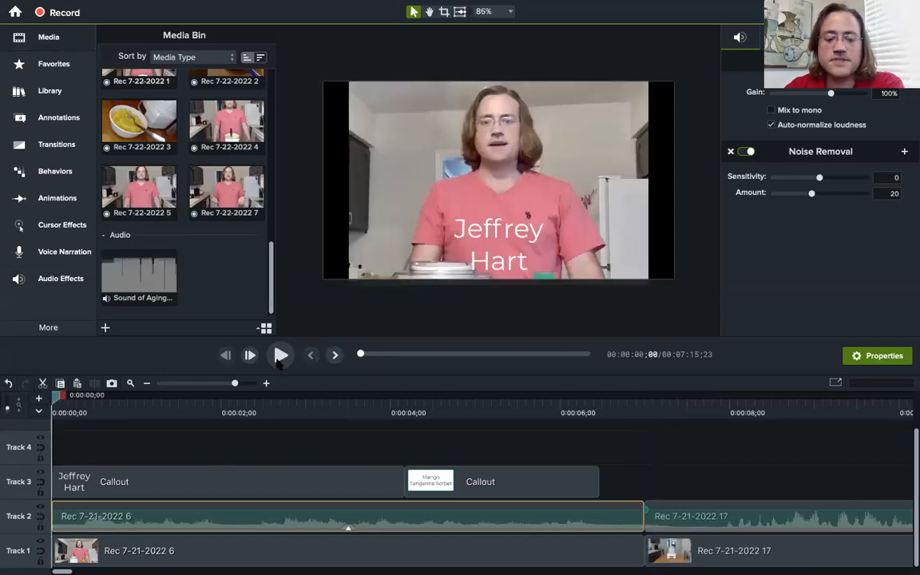
{"action": "left_click", "coordinate": [281, 356]}
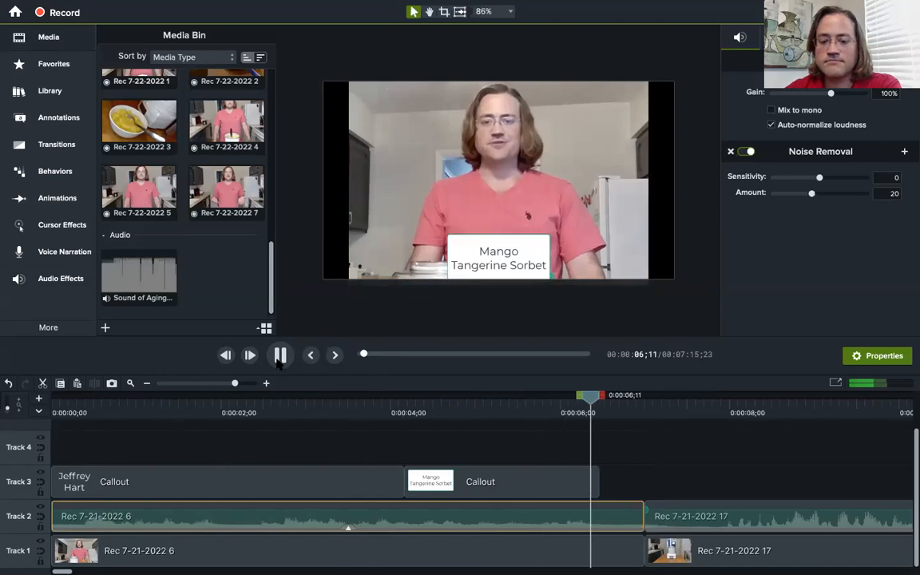
{"action": "left_click", "coordinate": [280, 356]}
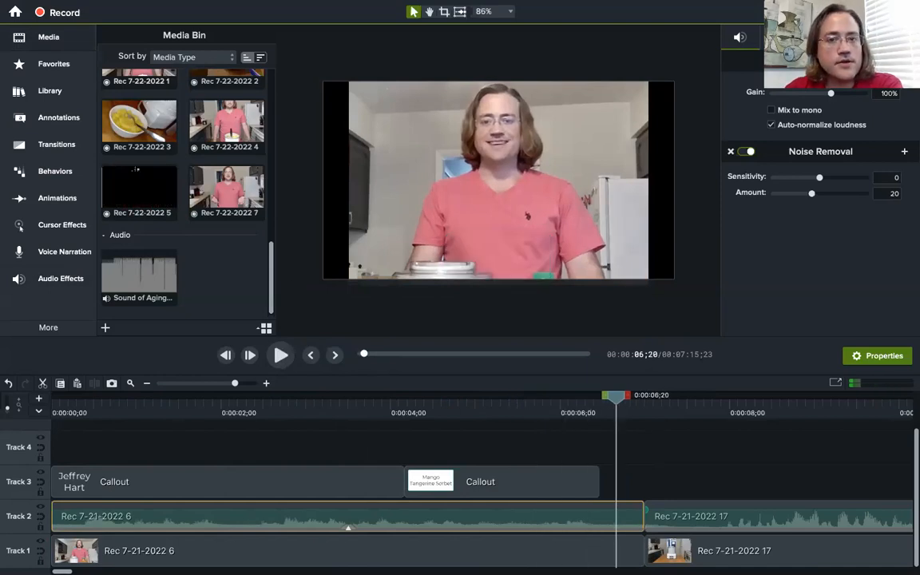
- Add the Sound of Aging music to a new Track 5 and align its beginning with the start of the timeline
{"action": "left_click_drag", "start_coordinate": [143, 272], "coordinate": [68, 452]}
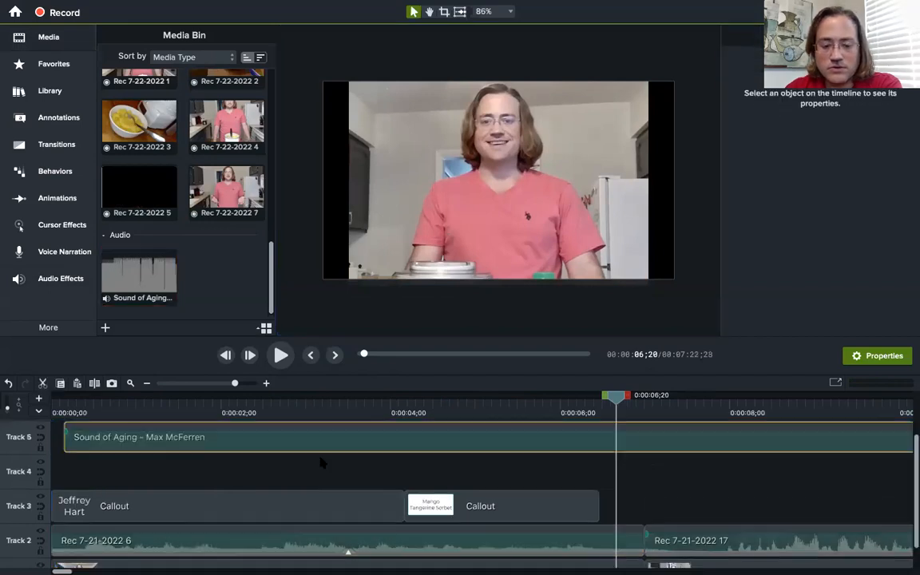
{"action": "left_click_drag", "start_coordinate": [171, 452], "coordinate": [164, 477]}
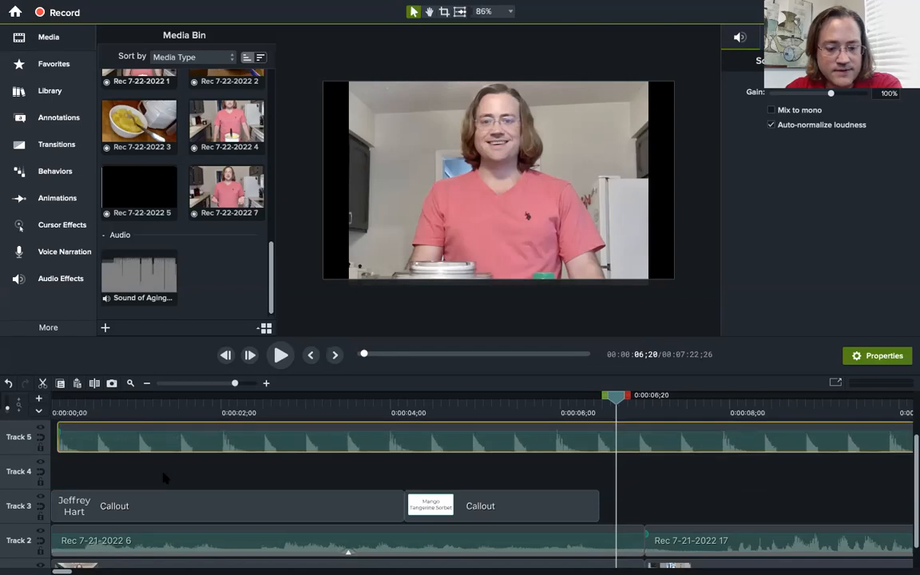
{"action": "left_click_drag", "start_coordinate": [615, 397], "coordinate": [55, 397]}
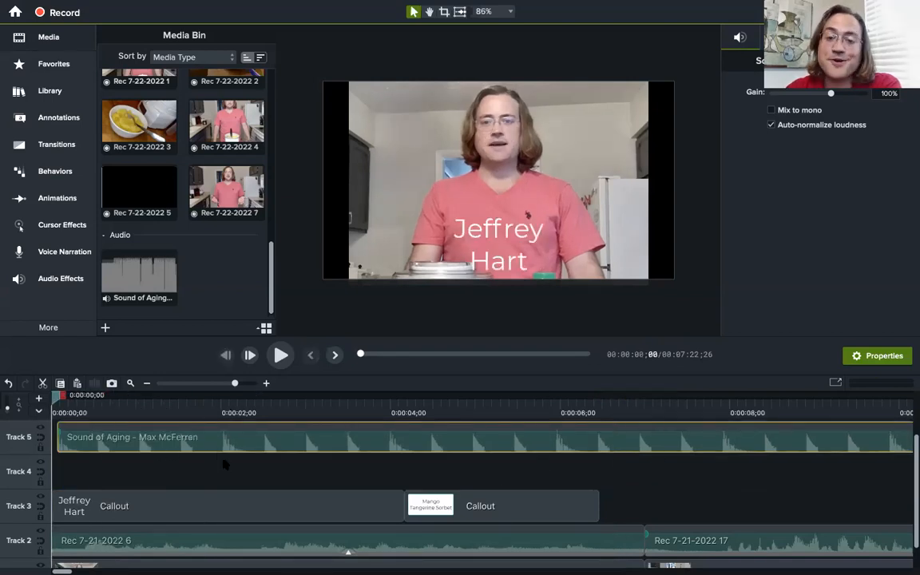
{"action": "left_click_drag", "start_coordinate": [245, 449], "coordinate": [239, 449]}
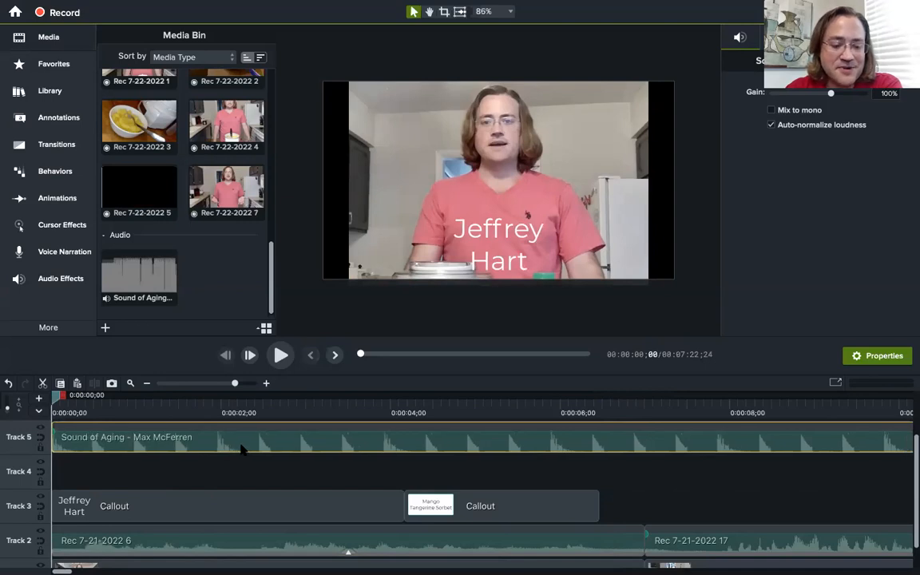
- Look over the music along the timeline and play the video from the start to hear it with the speech
{"action": "left_click_drag", "start_coordinate": [914, 463], "coordinate": [915, 475]}
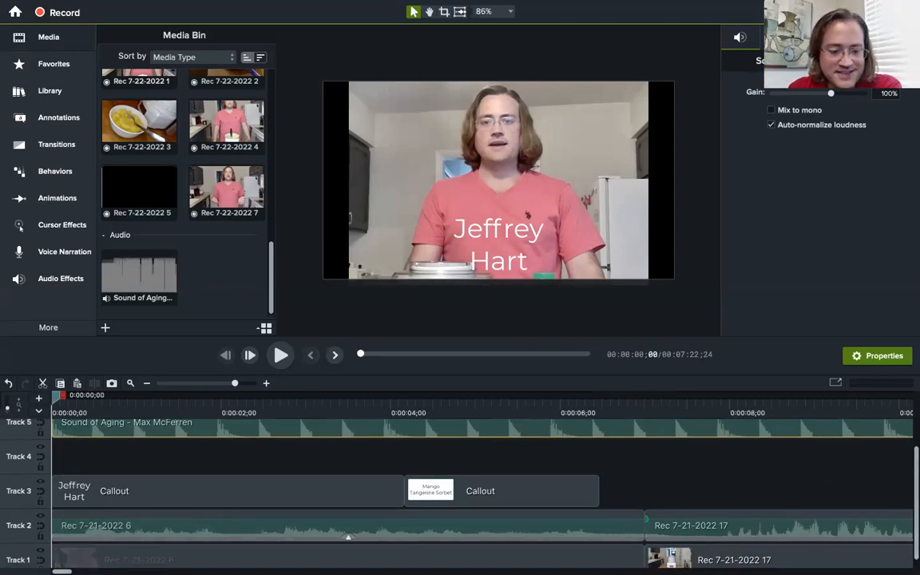
{"action": "scroll", "coordinate": [168, 558], "scroll_direction": "right", "scroll_amount": 15}
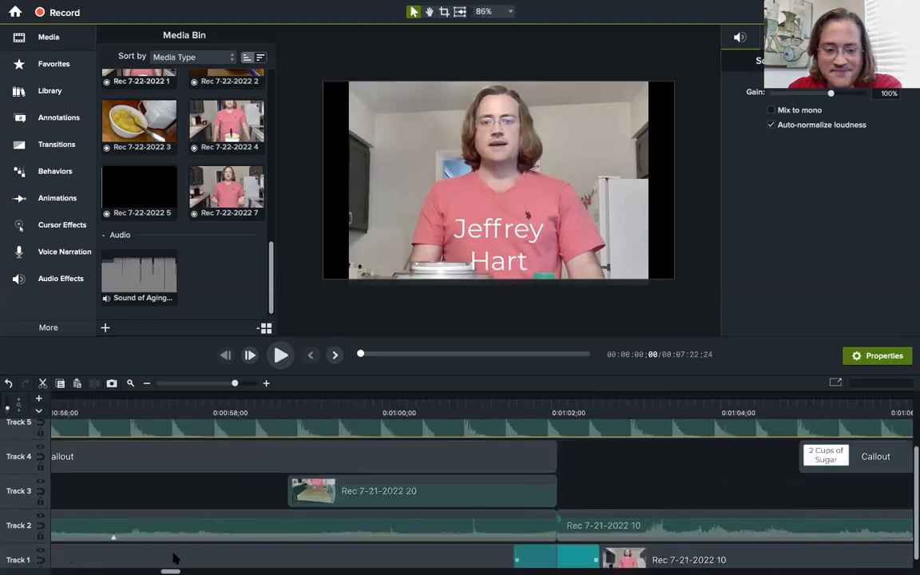
{"action": "scroll", "coordinate": [169, 557], "scroll_direction": "left", "scroll_amount": 15}
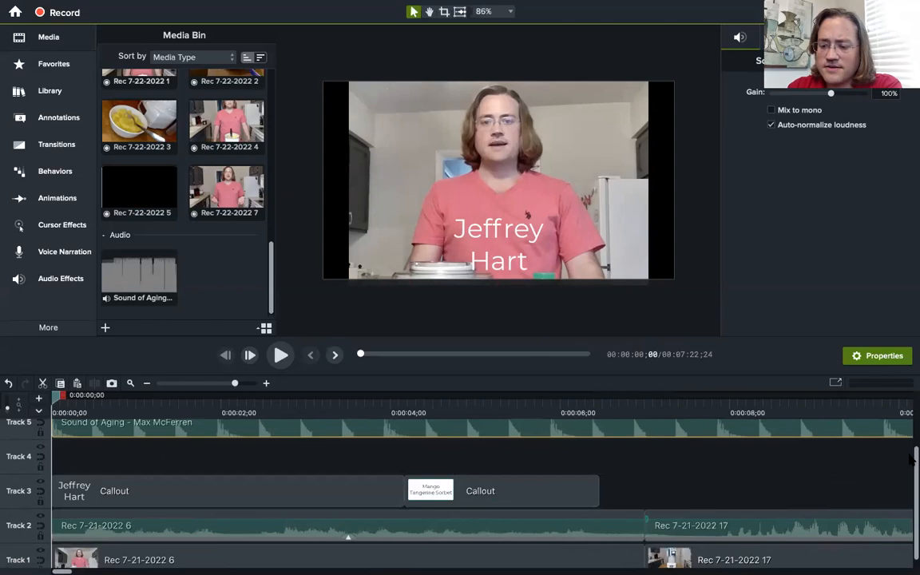
{"action": "scroll", "coordinate": [168, 551], "scroll_direction": "up", "scroll_amount": 1}
{"action": "scroll", "coordinate": [415, 495], "scroll_direction": "up", "scroll_amount": 2}
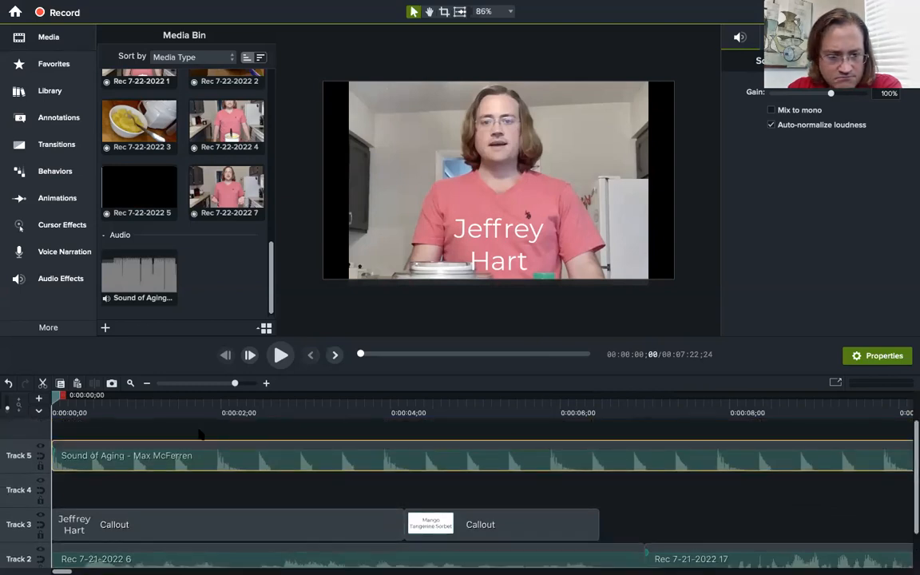
{"action": "left_click", "coordinate": [280, 355]}
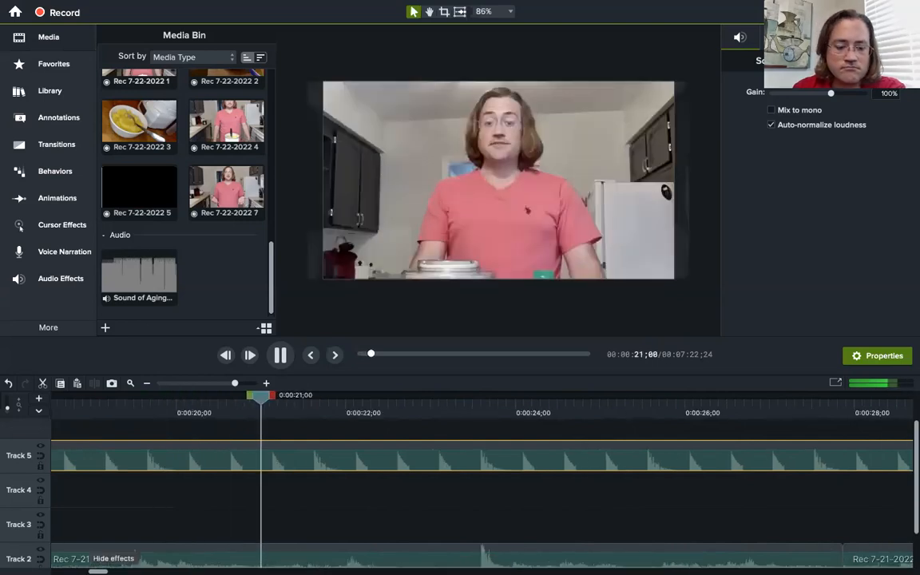
- Zoom out the timeline to show about three and a half minutes of the music and clips, and pause playback near 40 seconds
{"action": "left_click_drag", "start_coordinate": [98, 571], "coordinate": [330, 571]}
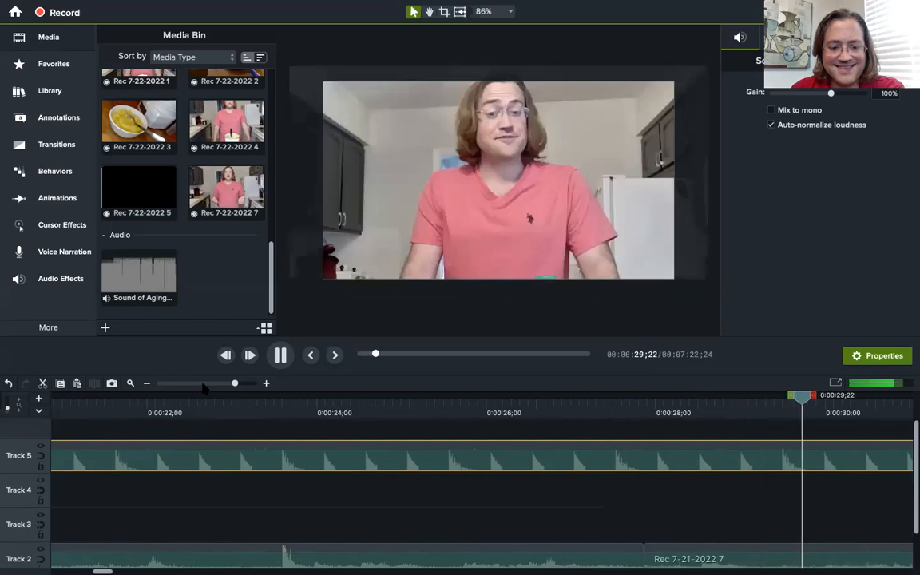
{"action": "left_click", "coordinate": [204, 385]}
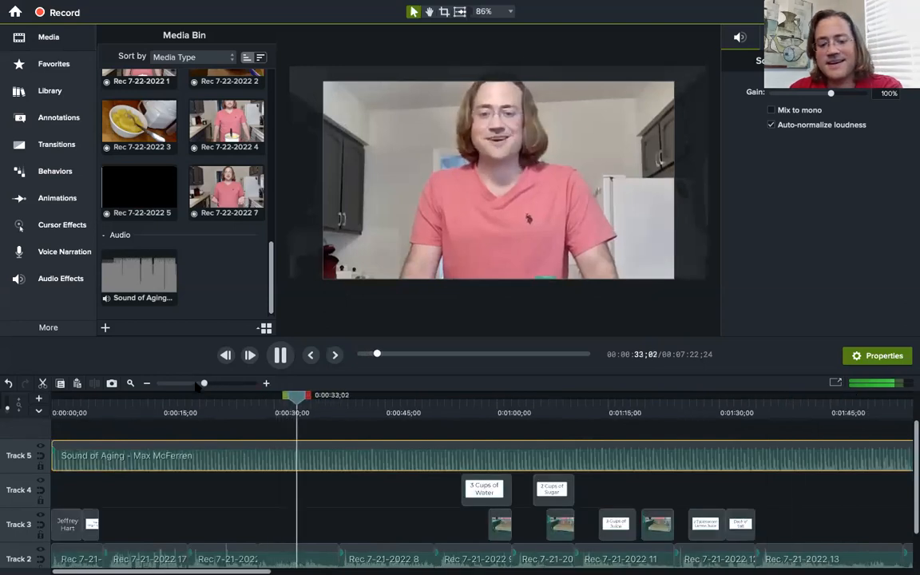
{"action": "left_click", "coordinate": [195, 384]}
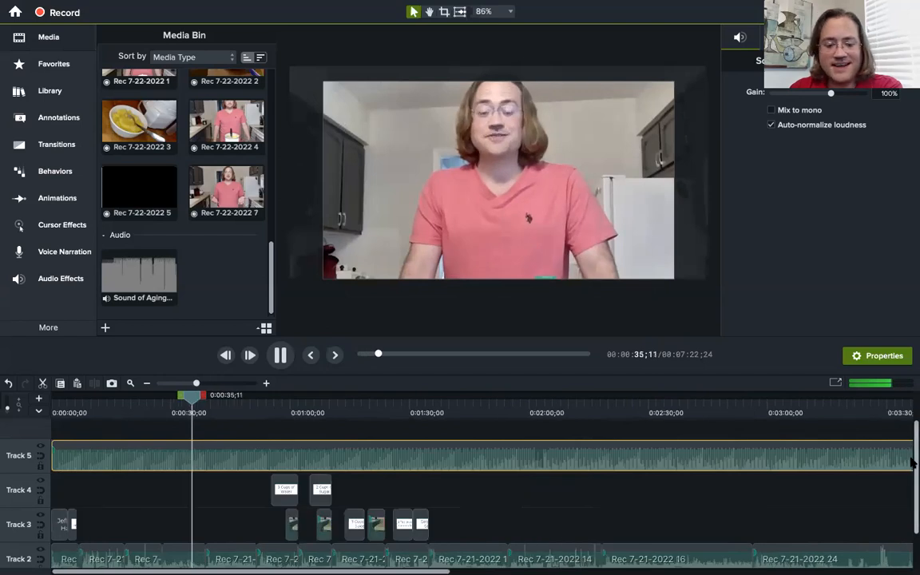
{"action": "scroll", "coordinate": [913, 462], "scroll_direction": "down", "scroll_amount": 1}
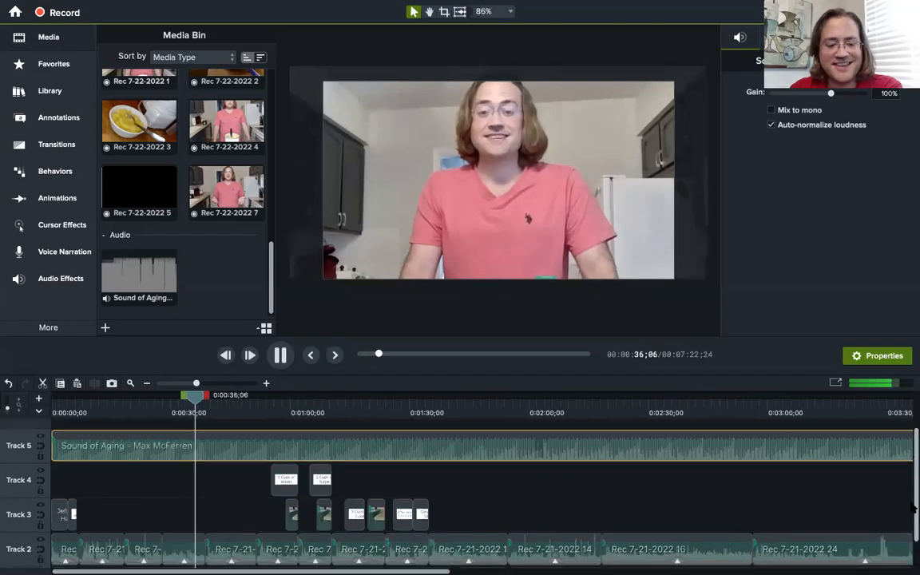
{"action": "scroll", "coordinate": [914, 507], "scroll_direction": "down", "scroll_amount": 3}
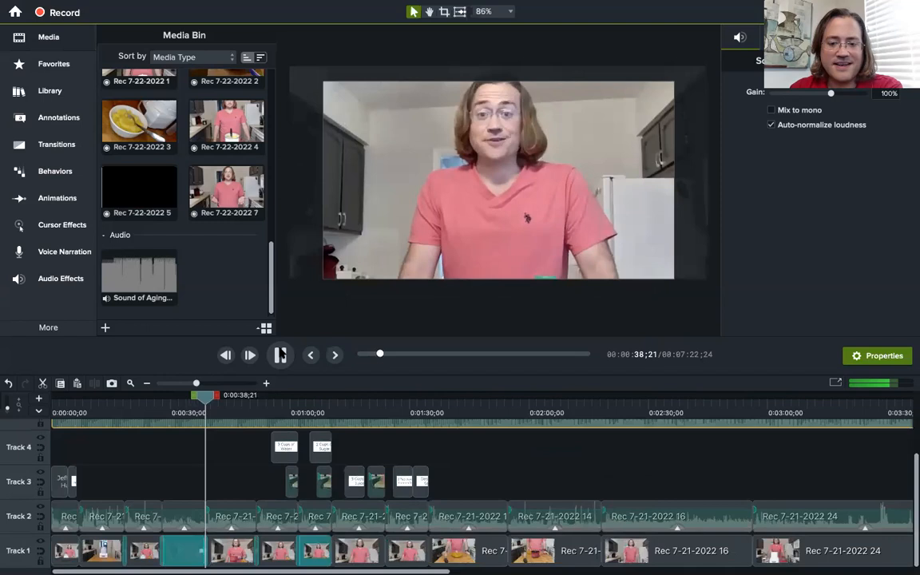
{"action": "left_click", "coordinate": [280, 355]}
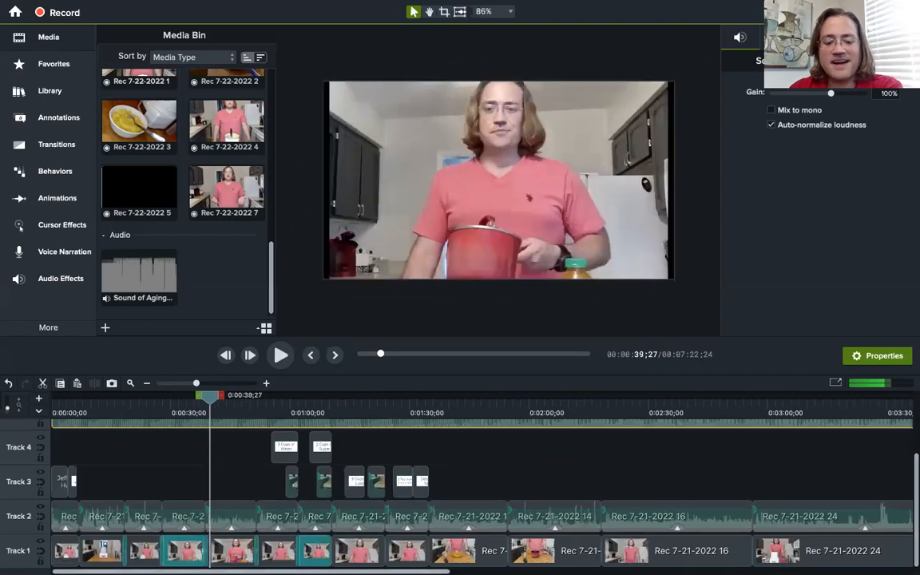
{"action": "left_click", "coordinate": [377, 549]}
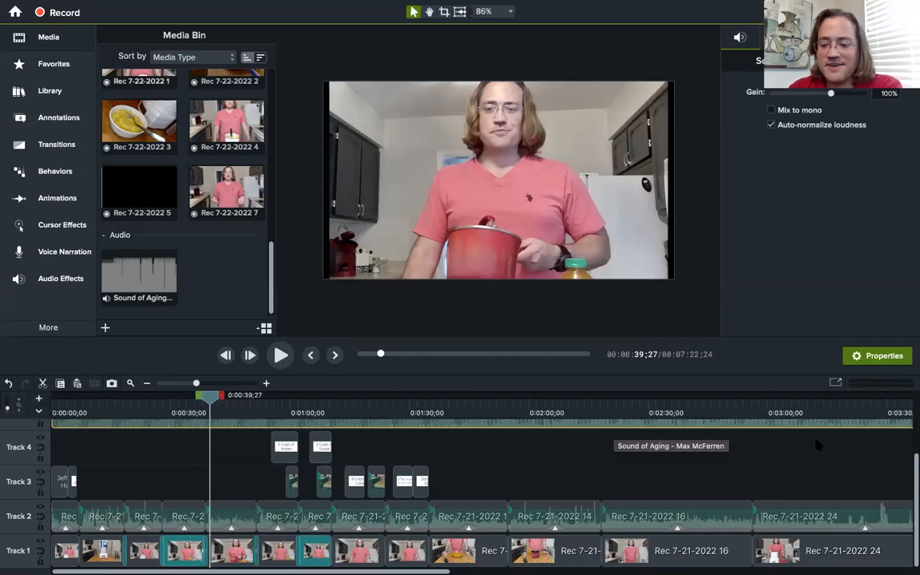
{"action": "scroll", "coordinate": [915, 473], "scroll_direction": "up", "scroll_amount": 2}
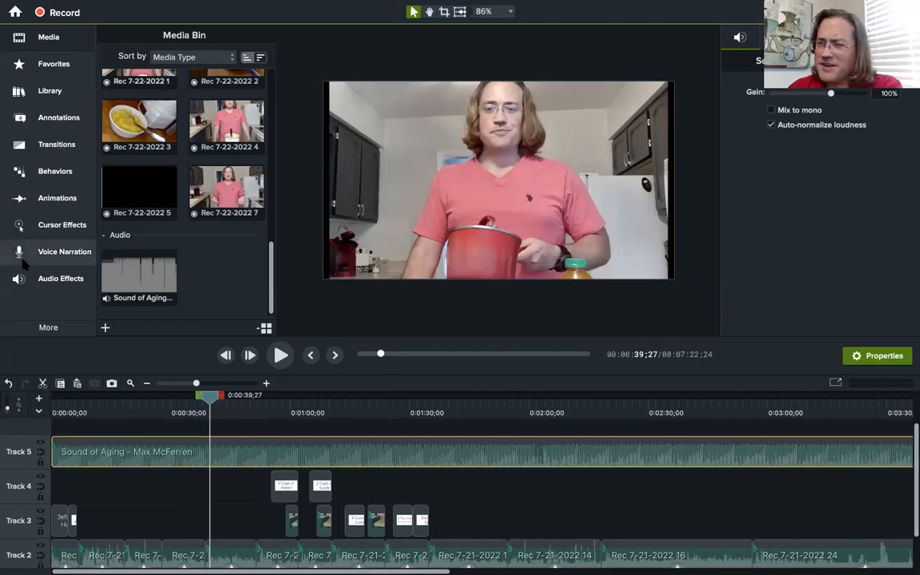
- Apply the Noise Removal effect to the Sound of Aging music on Track 5 and play the video from the start
{"action": "left_click", "coordinate": [48, 281]}
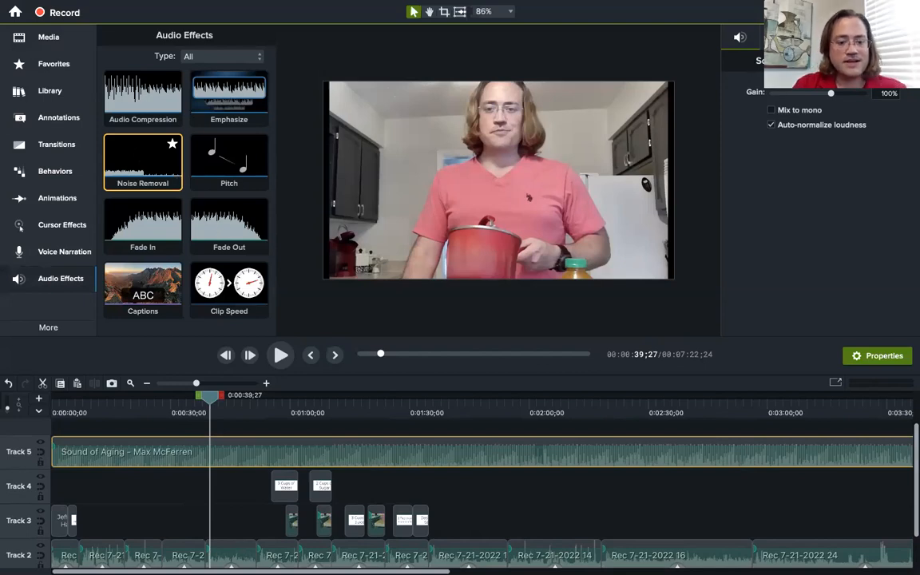
{"action": "left_click_drag", "start_coordinate": [142, 162], "coordinate": [181, 457]}
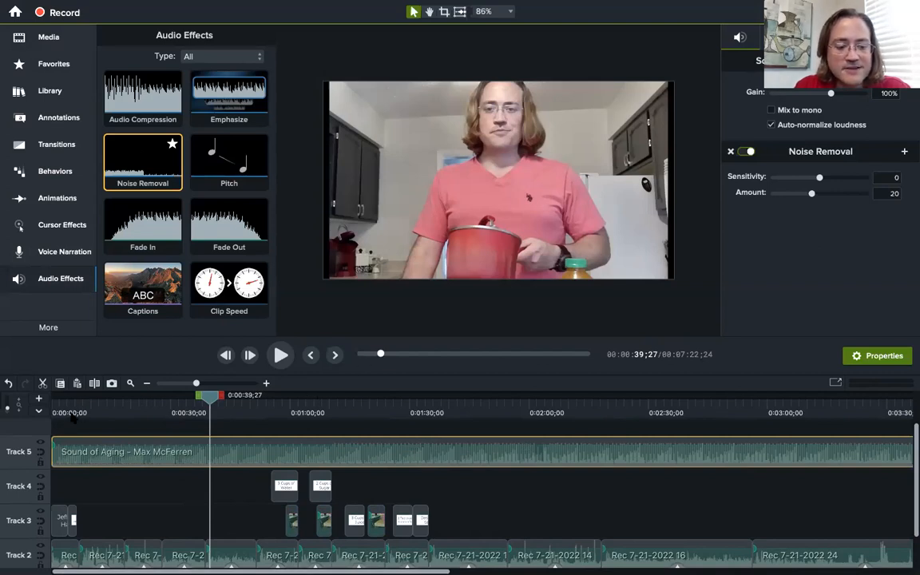
{"action": "left_click_drag", "start_coordinate": [66, 415], "coordinate": [54, 414]}
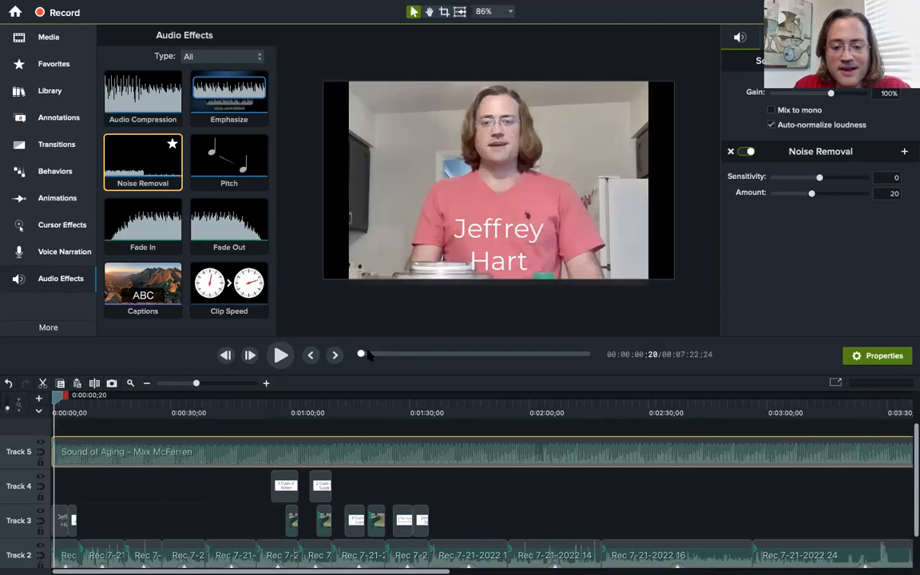
{"action": "left_click_drag", "start_coordinate": [367, 354], "coordinate": [336, 356]}
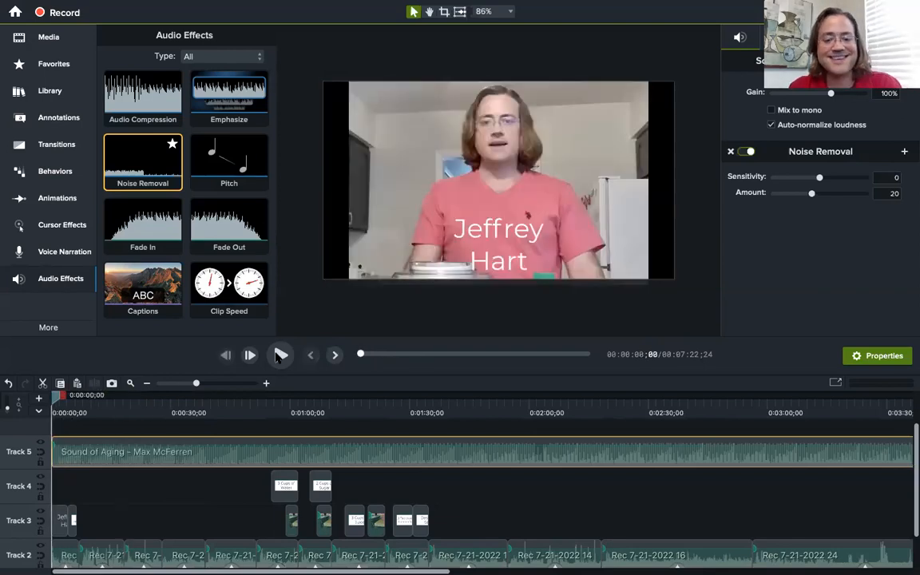
{"action": "left_click", "coordinate": [280, 357]}
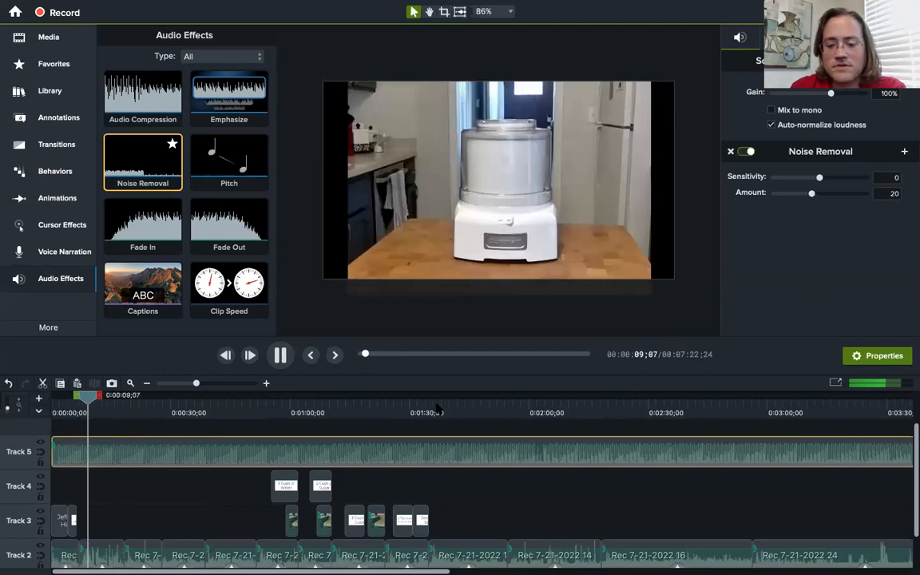
- Listen to the music and speech mix from about 1:42 and again around 2:54, pausing near 2:58
{"action": "left_click", "coordinate": [460, 413]}
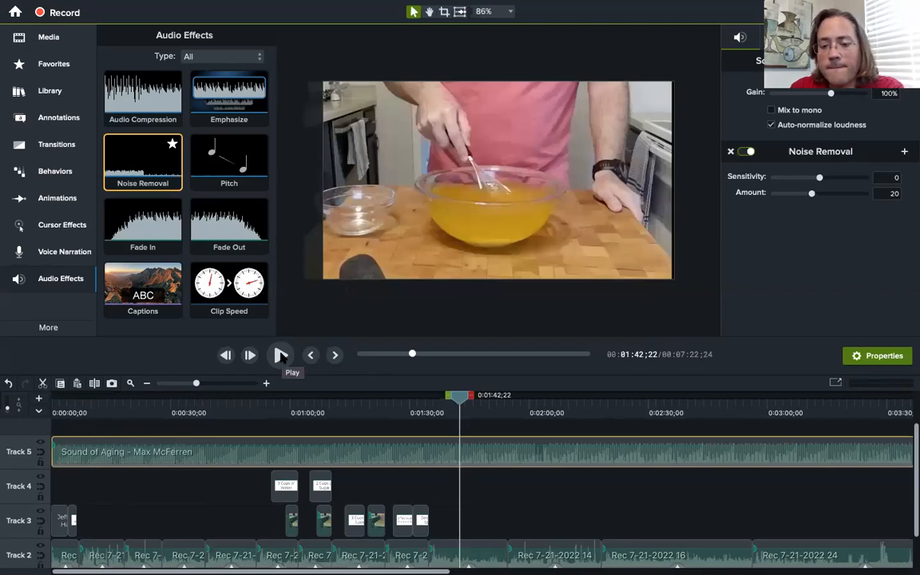
{"action": "left_click", "coordinate": [282, 356]}
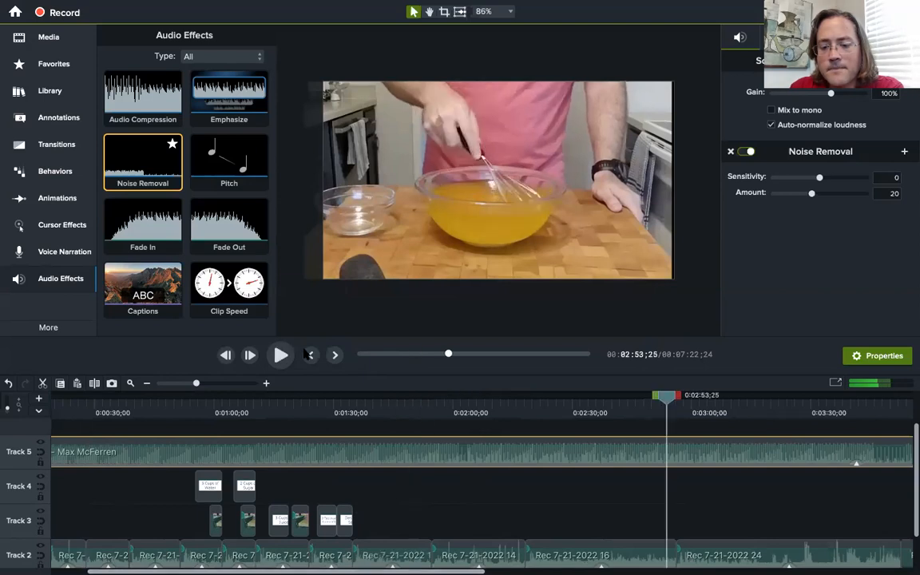
{"action": "left_click", "coordinate": [281, 356]}
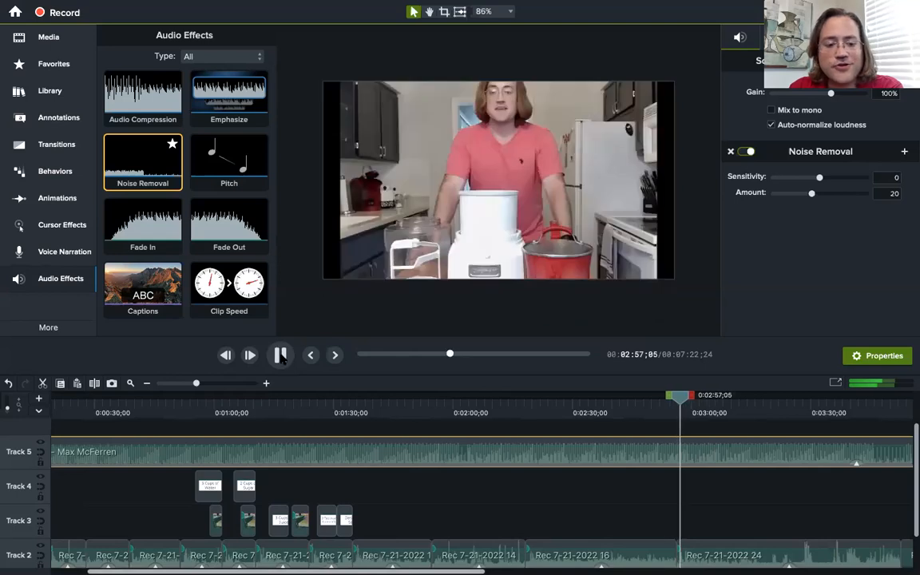
{"action": "key", "text": "space"}
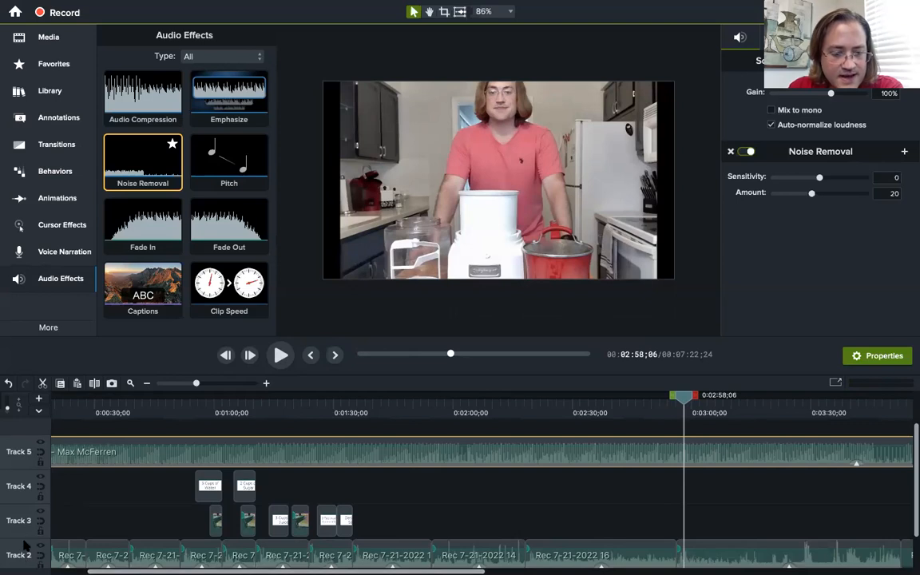
- Select all the audio clips on Track 2 and apply the Emphasize audio effect to them
{"action": "left_click", "coordinate": [82, 520]}
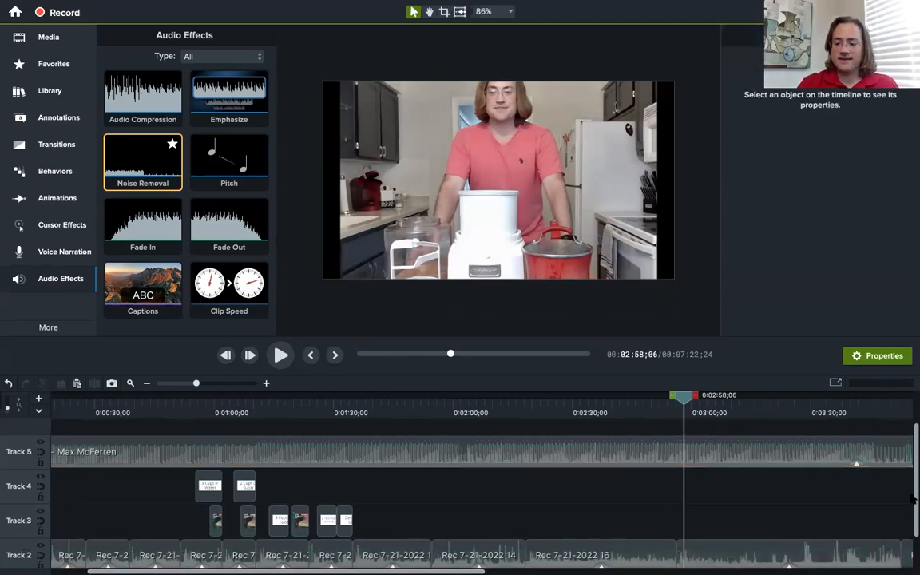
{"action": "left_click_drag", "start_coordinate": [915, 497], "coordinate": [915, 545]}
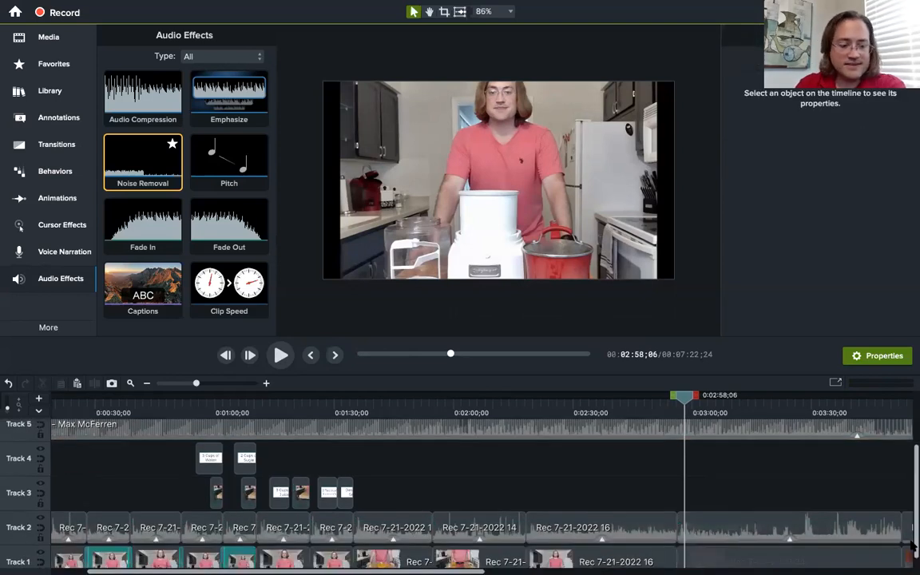
{"action": "scroll", "coordinate": [24, 542], "scroll_direction": "down", "scroll_amount": 1}
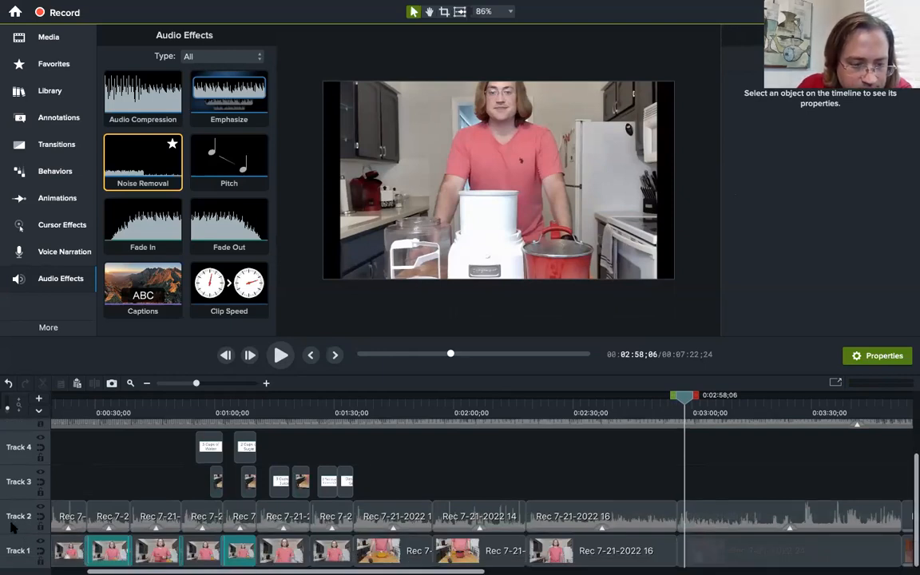
{"action": "left_click", "coordinate": [13, 526]}
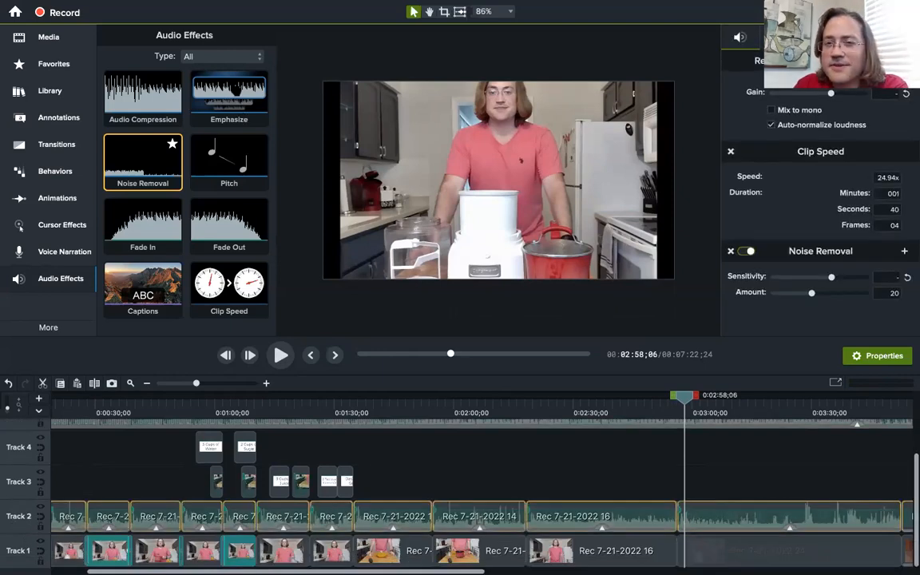
{"action": "left_click_drag", "start_coordinate": [213, 83], "coordinate": [149, 510]}
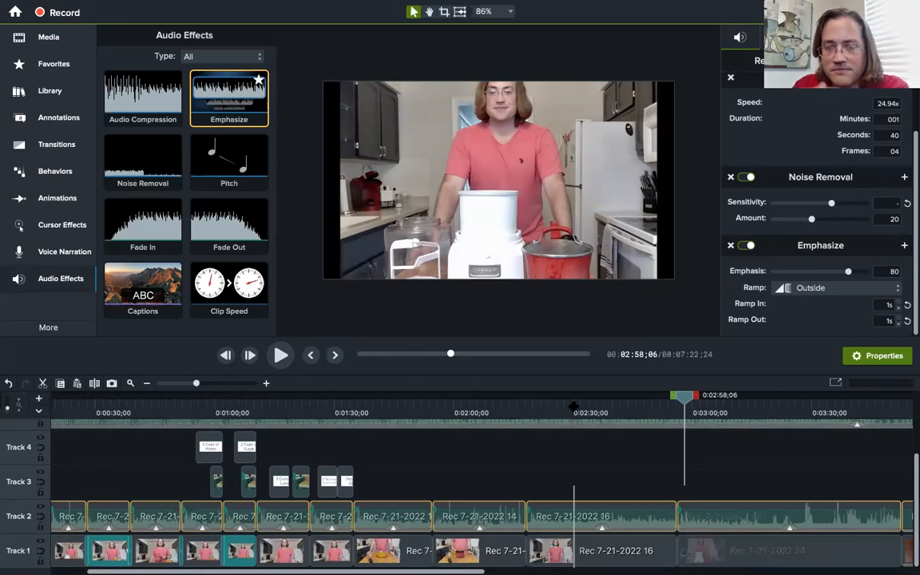
- Play the emphasized speech over the music from about 2:30 and from an earlier point, pausing near 2:23
{"action": "left_click", "coordinate": [574, 420]}
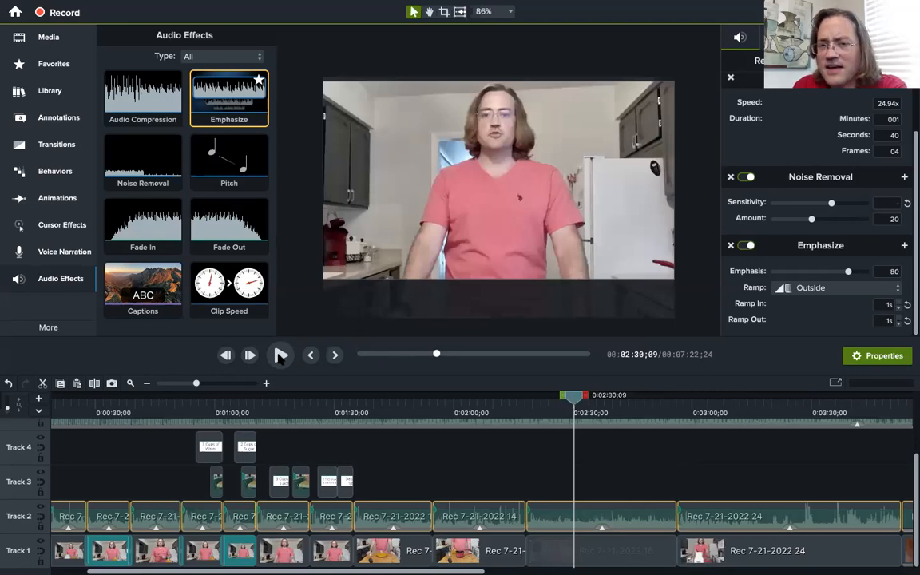
{"action": "left_click", "coordinate": [281, 356]}
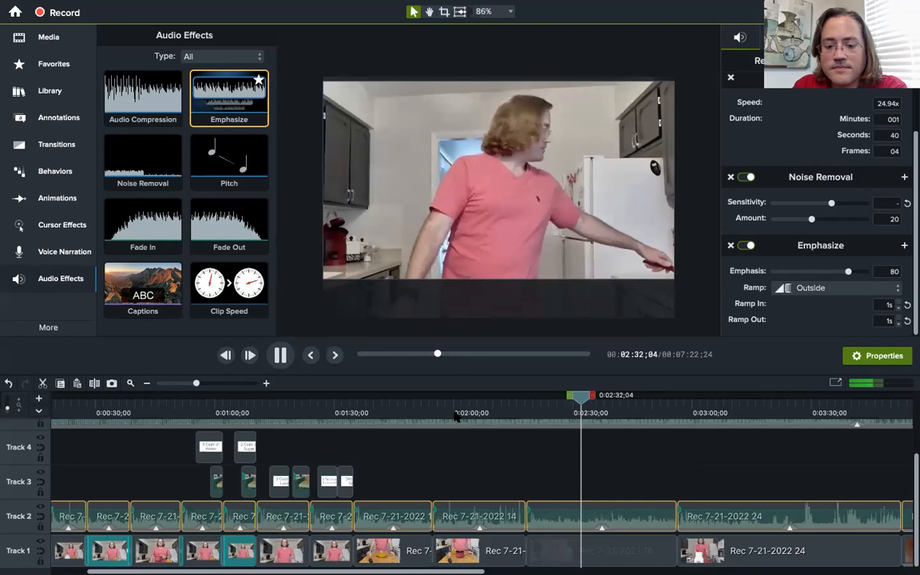
{"action": "left_click", "coordinate": [281, 357]}
{"action": "left_click", "coordinate": [282, 357]}
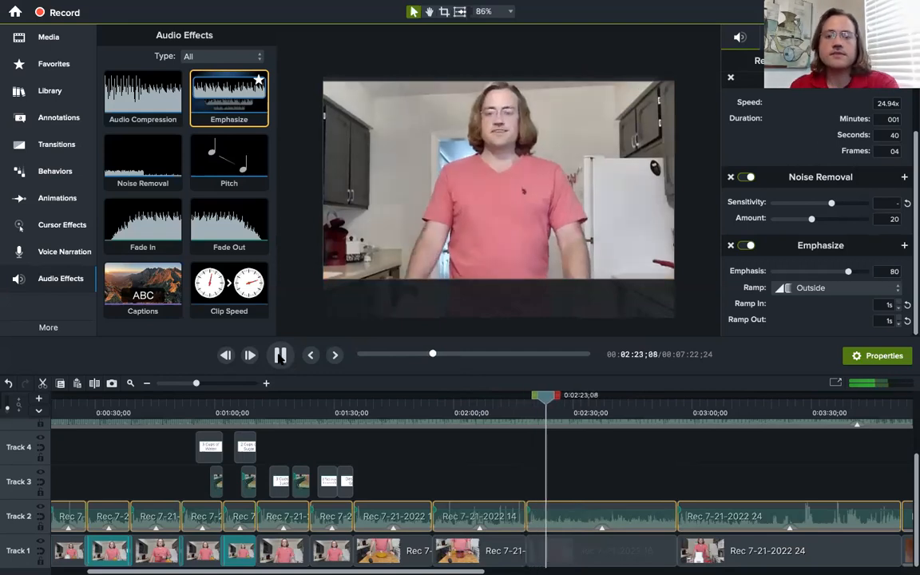
{"action": "left_click", "coordinate": [280, 358]}
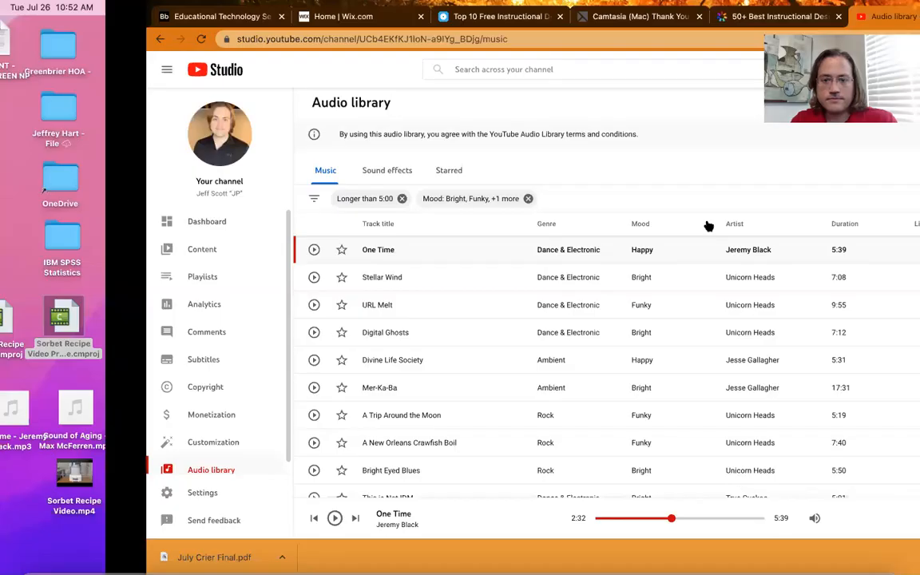
- Switch to the YouTube Studio Audio library in the browser and remove the duration and mood filters from the music list
{"action": "key", "text": "ctrl+Left"}
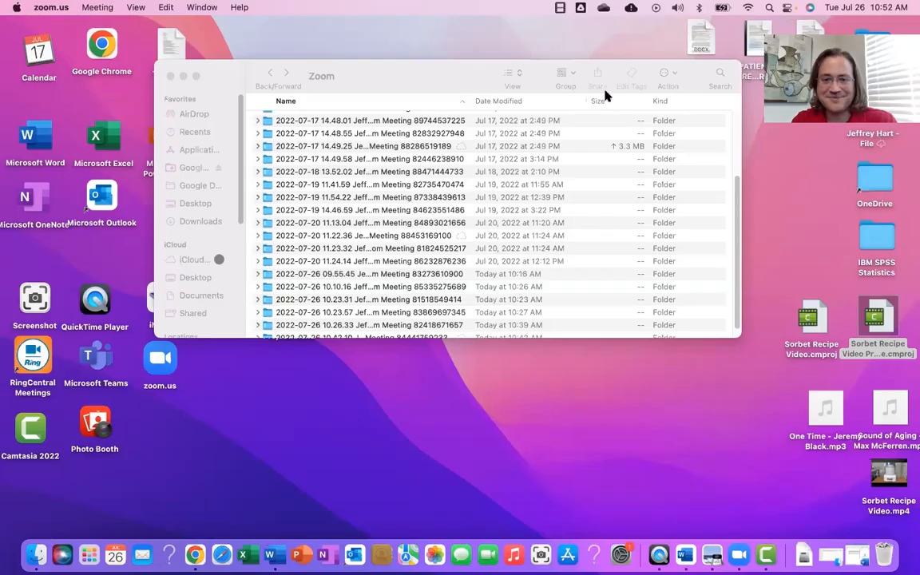
{"action": "key", "text": "ctrl+Right"}
{"action": "mouse_move", "coordinate": [485, 20]}
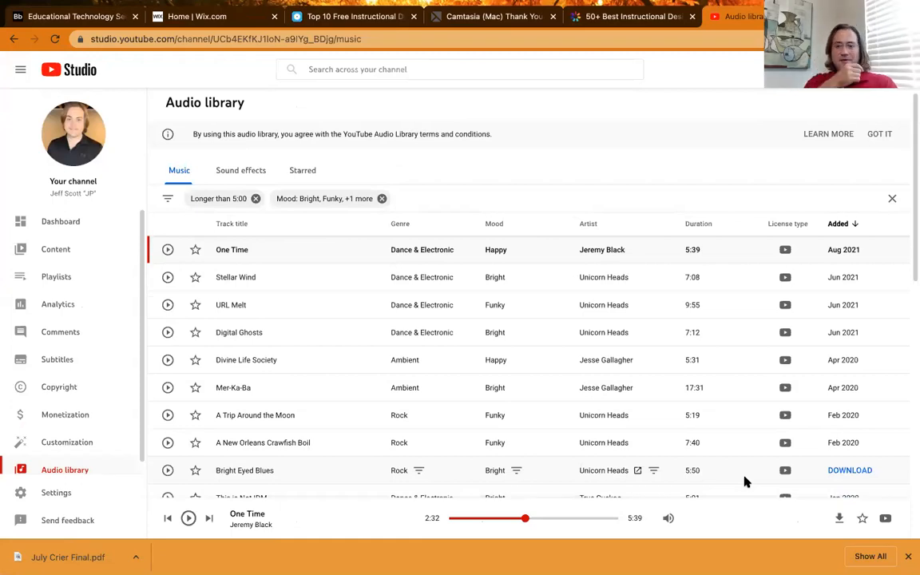
{"action": "mouse_move", "coordinate": [116, 7]}
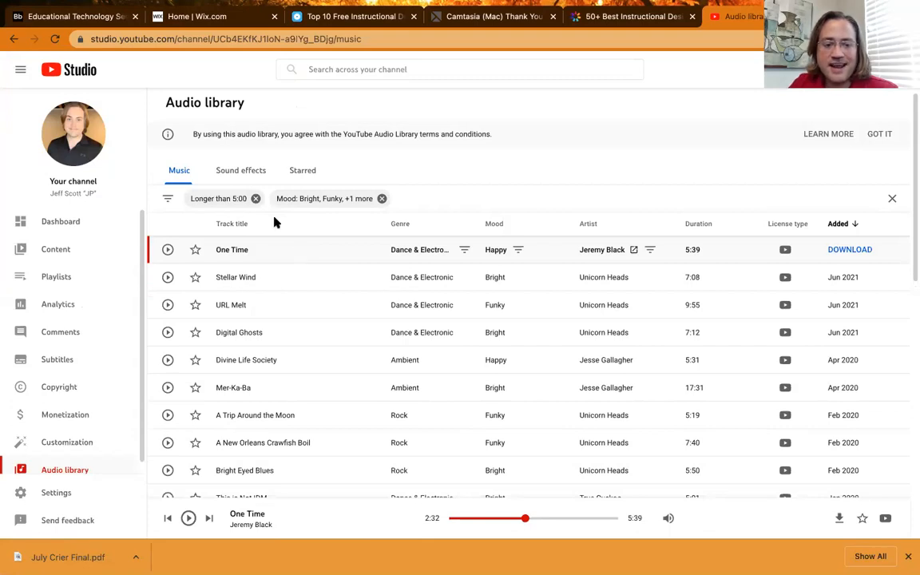
{"action": "left_click", "coordinate": [256, 199]}
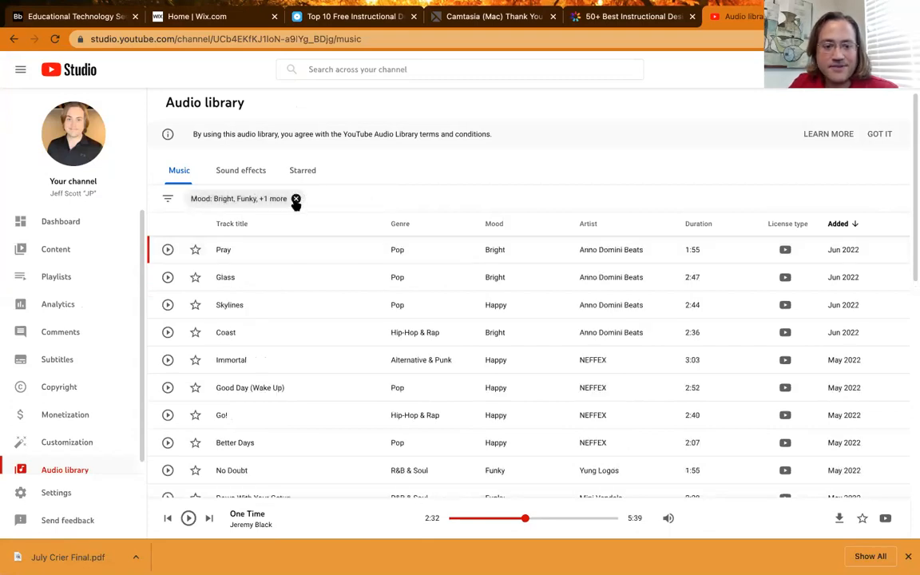
{"action": "left_click", "coordinate": [295, 198]}
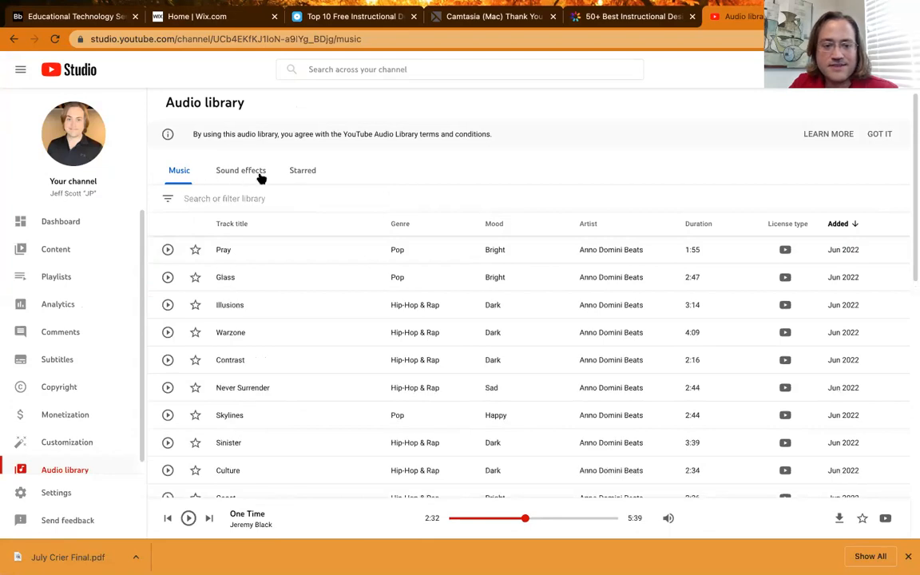
- Look at the sound effects and starred tracks in the Audio library, and return to the music list
{"action": "left_click", "coordinate": [259, 174]}
{"action": "left_click", "coordinate": [295, 173]}
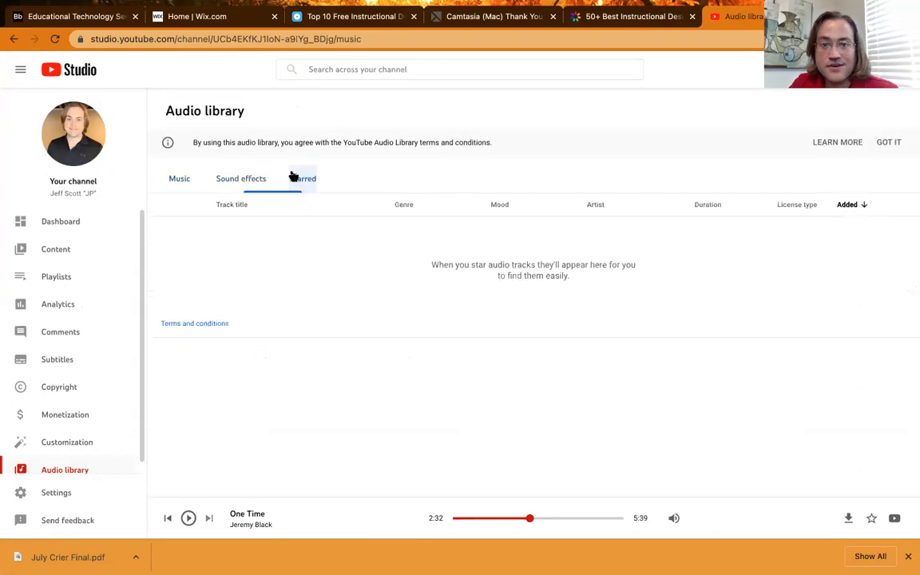
{"action": "left_click", "coordinate": [182, 181]}
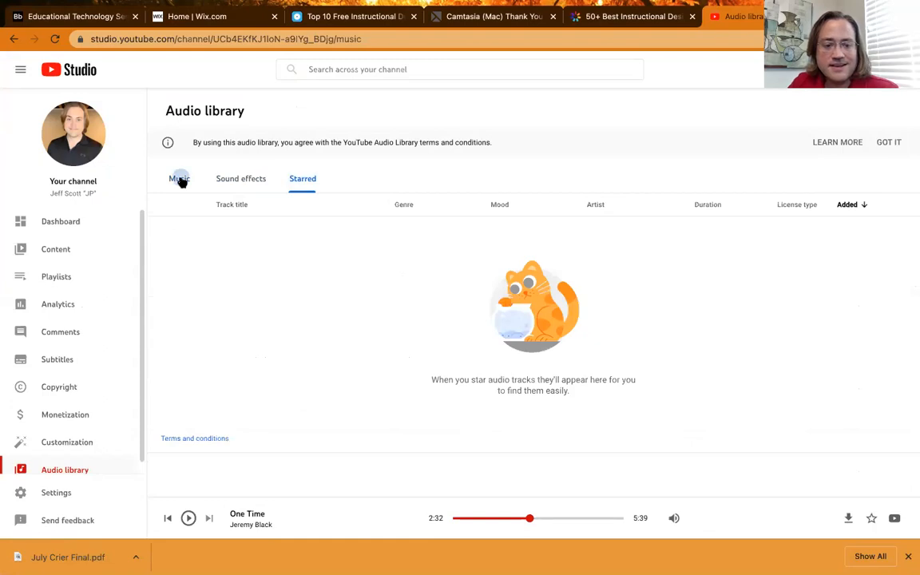
- Examine the genre and mood filter options for the music library without applying any of them
{"action": "left_click", "coordinate": [163, 210]}
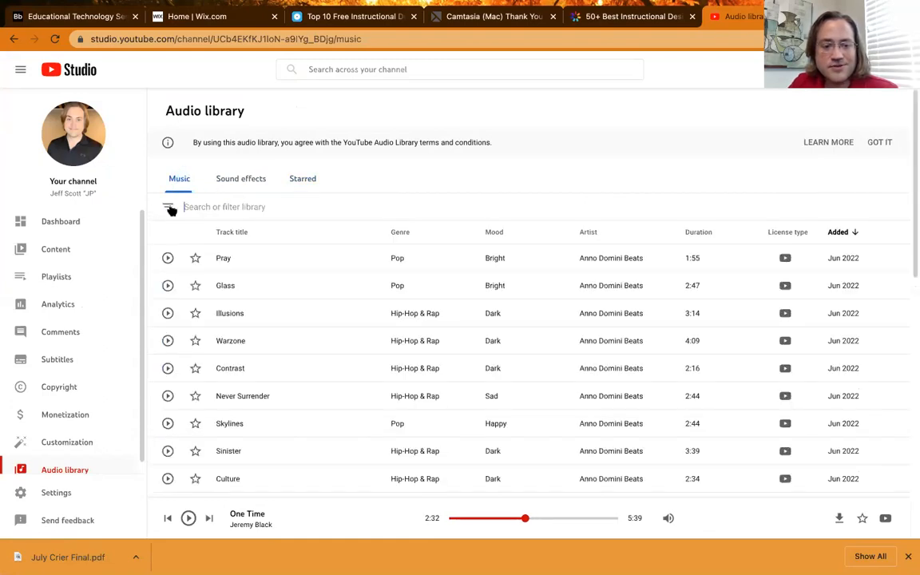
{"action": "left_click", "coordinate": [167, 207]}
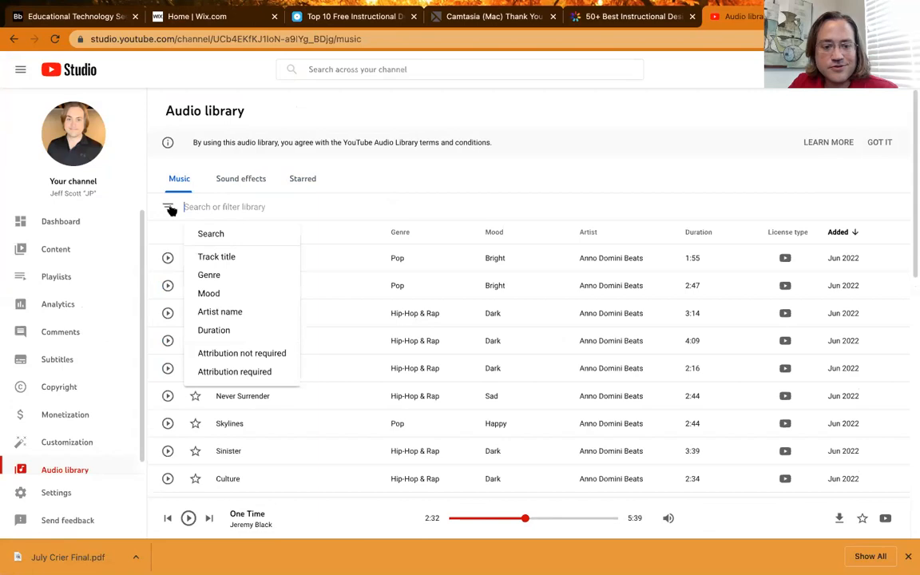
{"action": "left_click", "coordinate": [230, 276]}
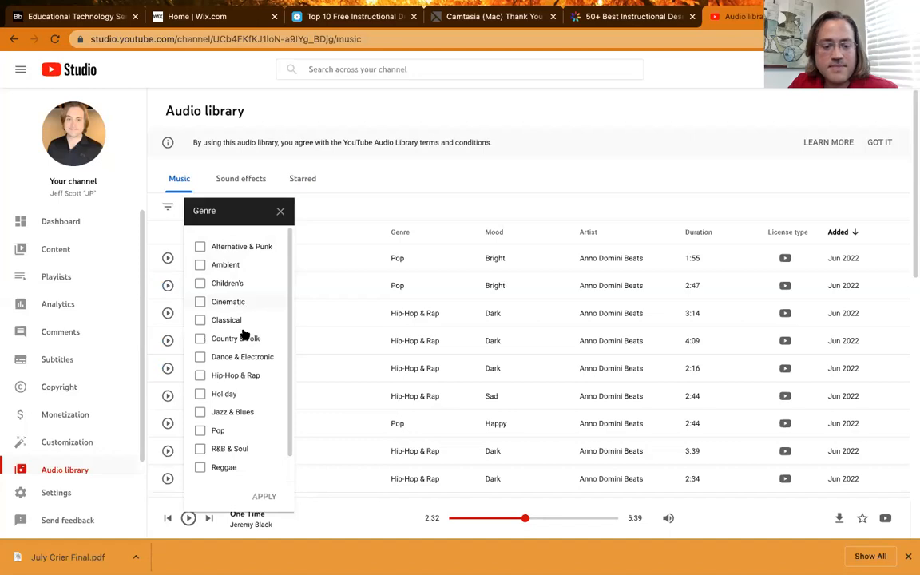
{"action": "left_click", "coordinate": [280, 211]}
{"action": "left_click", "coordinate": [167, 207]}
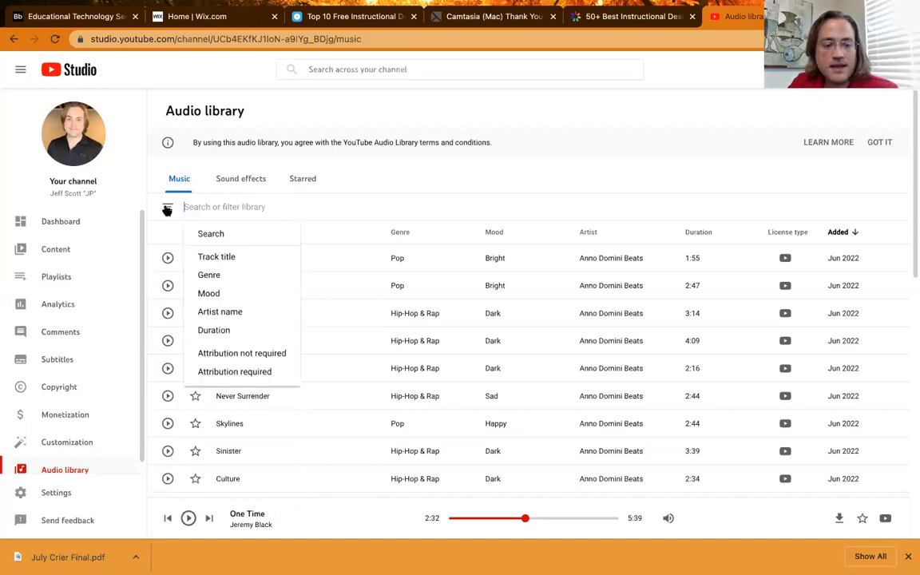
{"action": "left_click", "coordinate": [231, 293]}
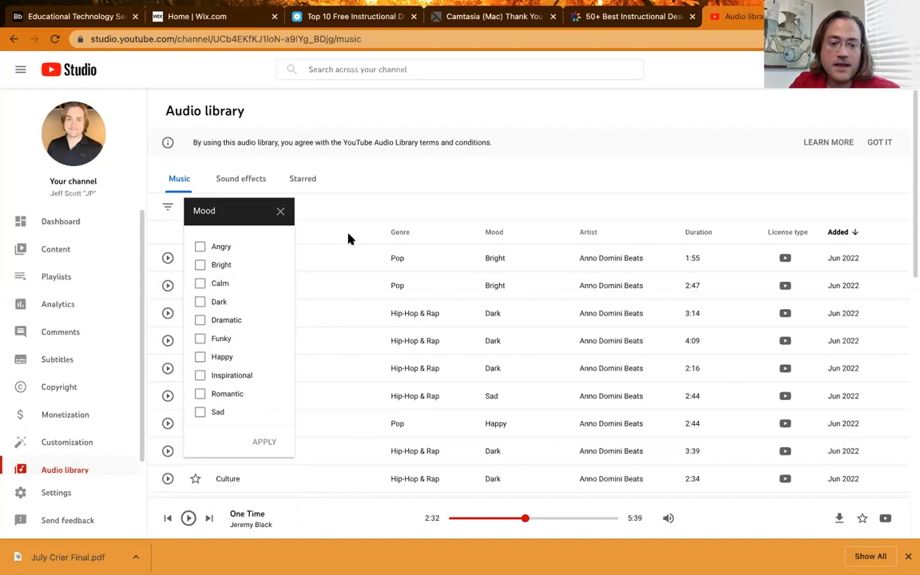
{"action": "left_click", "coordinate": [312, 205]}
- Preview the Sniffle and Summer Beach Ambience sound effects in the Audio library and switch back to Camtasia
{"action": "left_click", "coordinate": [231, 179]}
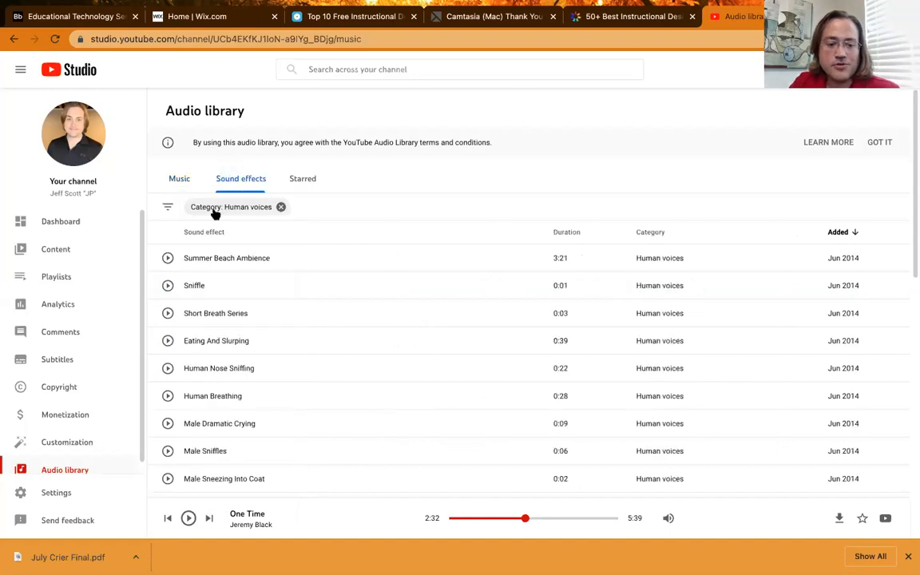
{"action": "left_click", "coordinate": [167, 286]}
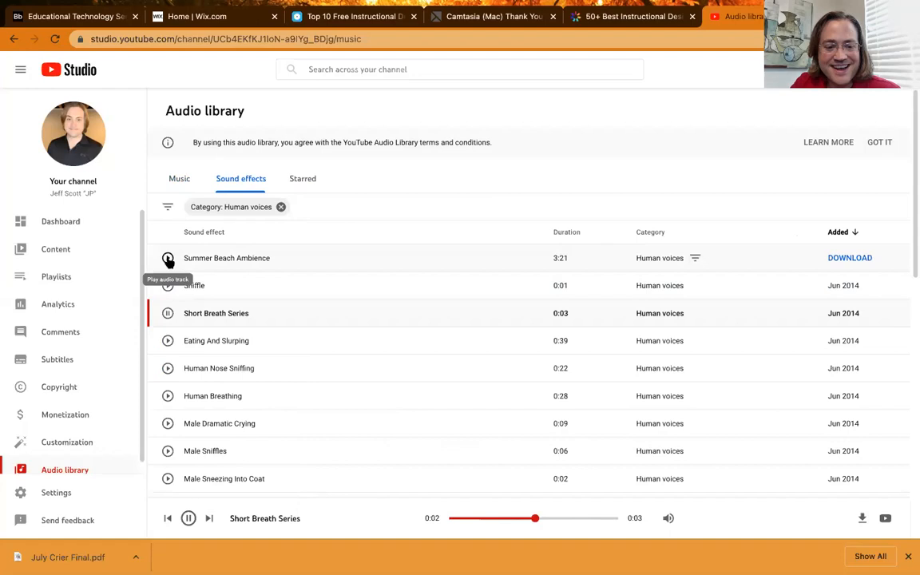
{"action": "left_click", "coordinate": [168, 259]}
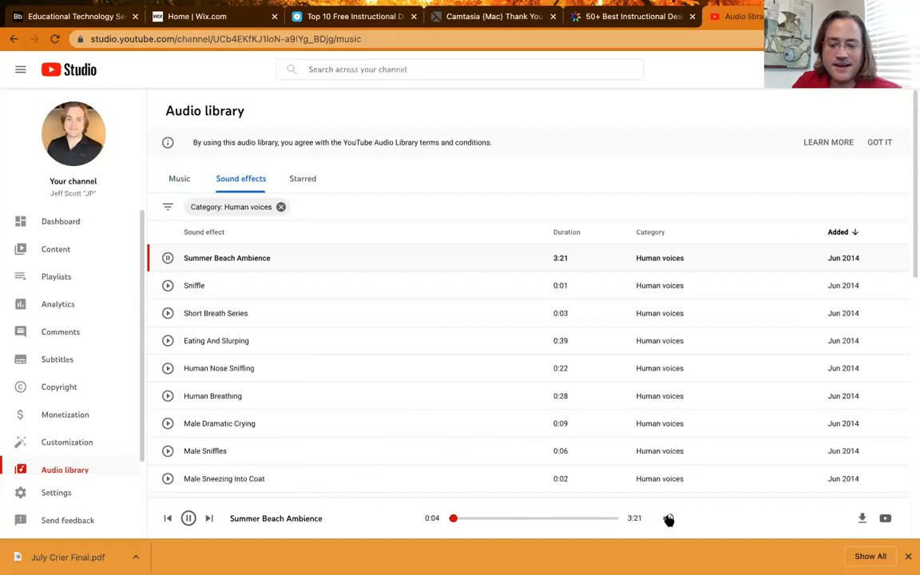
{"action": "mouse_move", "coordinate": [670, 519]}
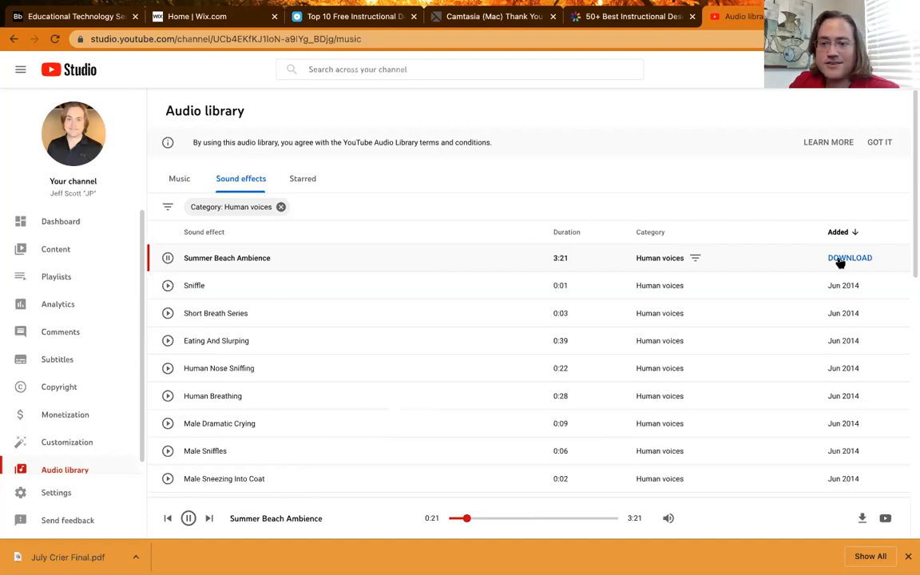
{"action": "mouse_move", "coordinate": [481, 30]}
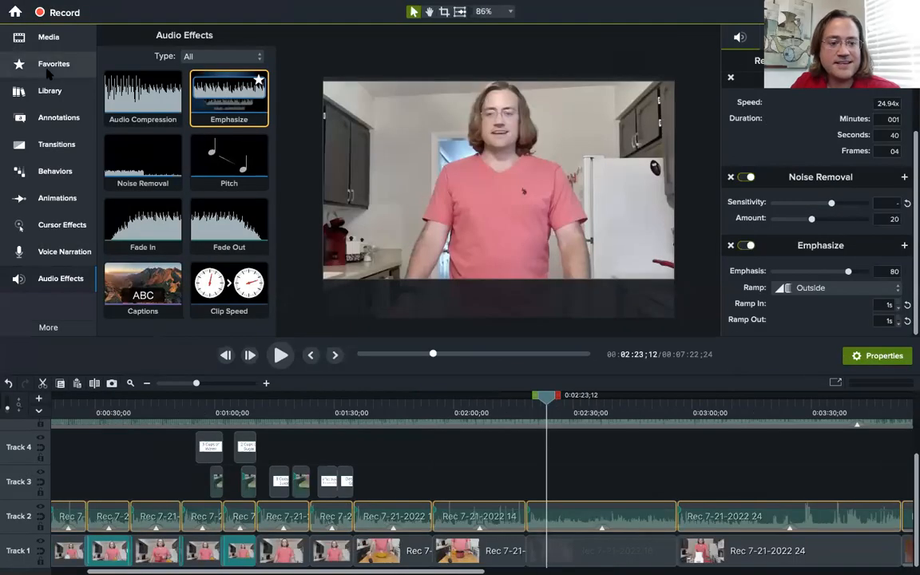
- Show the project media and play the sorbet video from its start to review the speech and background music together
{"action": "left_click", "coordinate": [46, 37]}
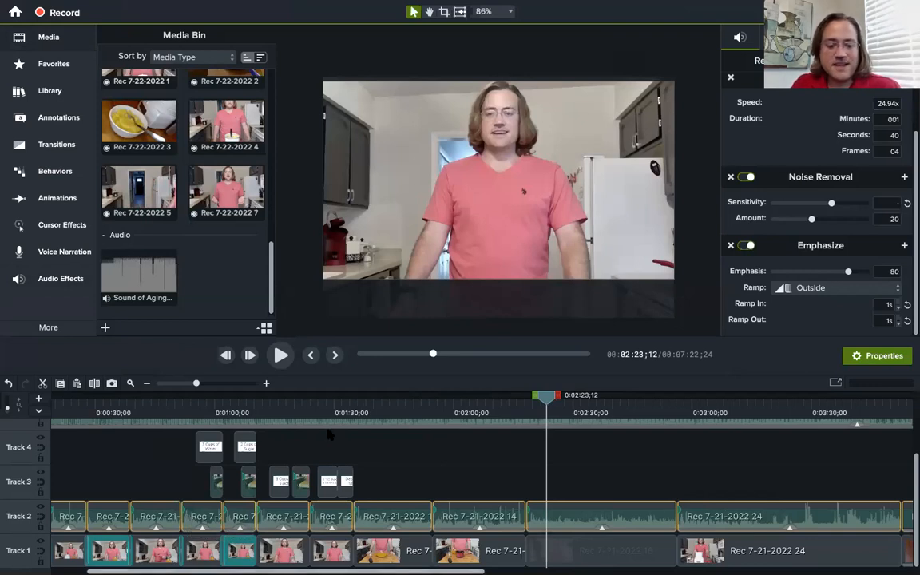
{"action": "scroll", "coordinate": [330, 434], "scroll_direction": "left", "scroll_amount": 3}
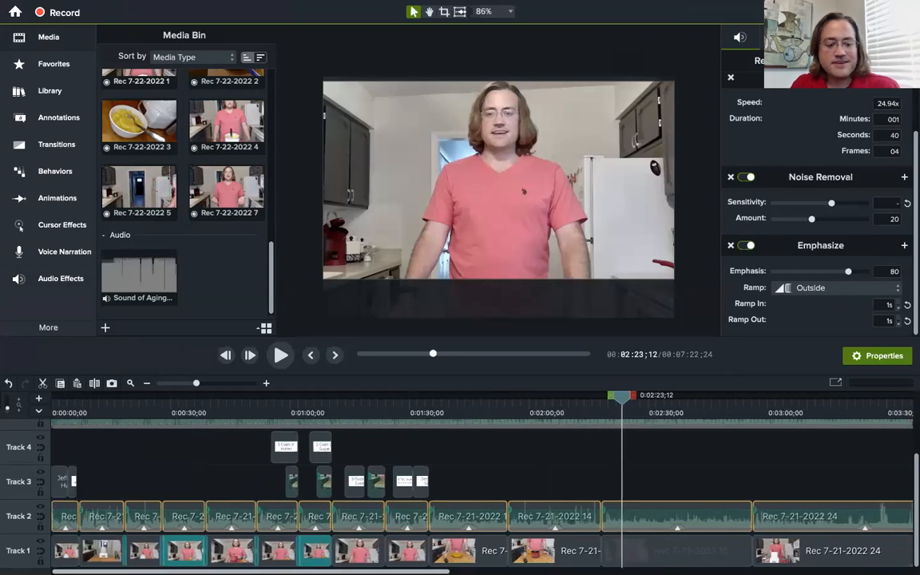
{"action": "left_click", "coordinate": [360, 356]}
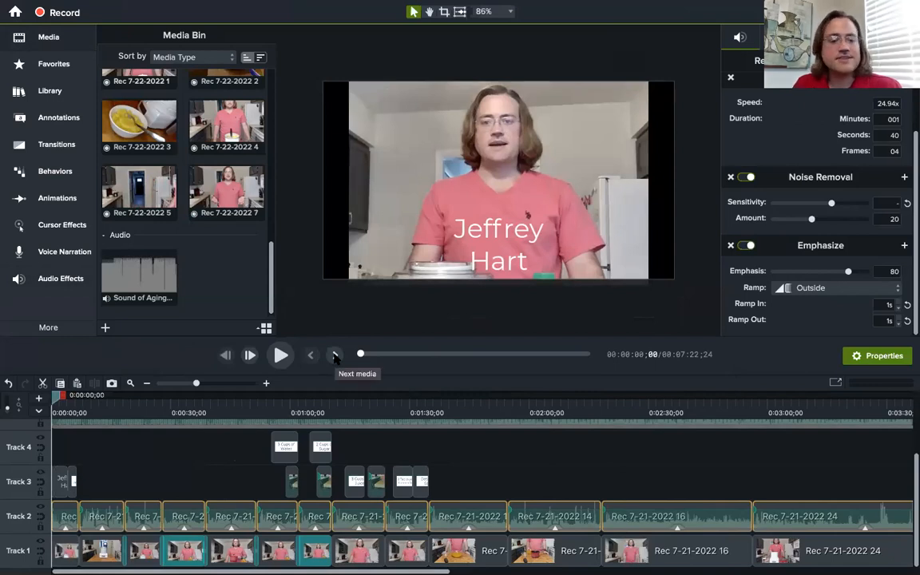
{"action": "left_click", "coordinate": [280, 355]}
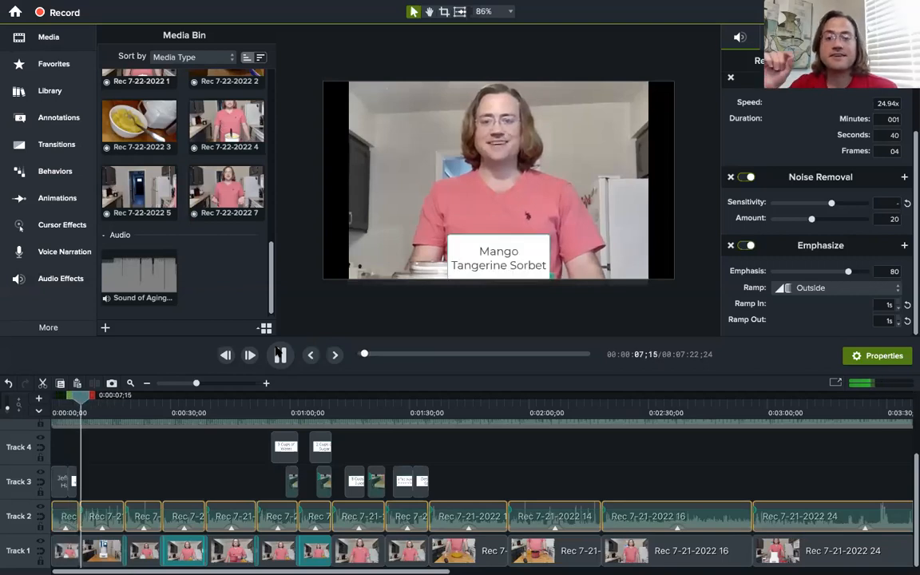
{"action": "left_click", "coordinate": [279, 354]}
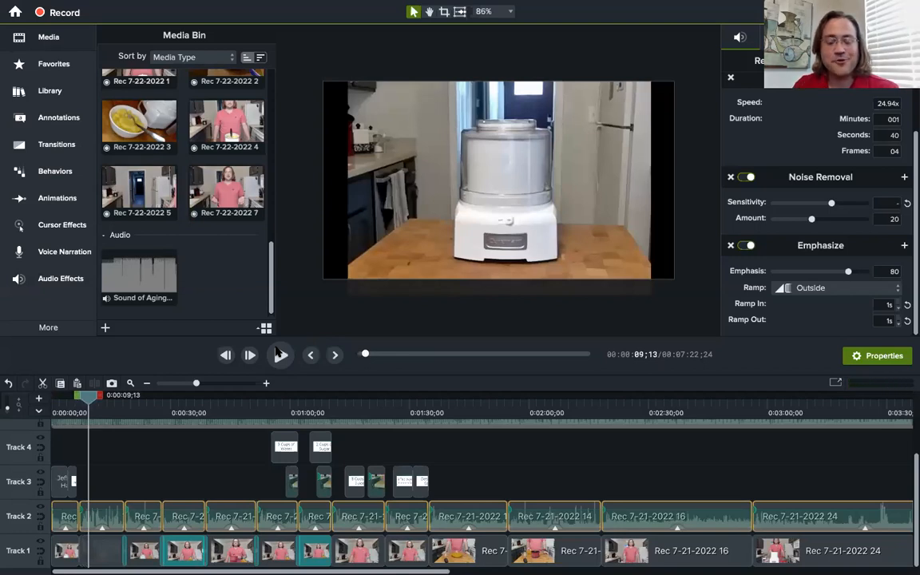
{"action": "left_click", "coordinate": [278, 354]}
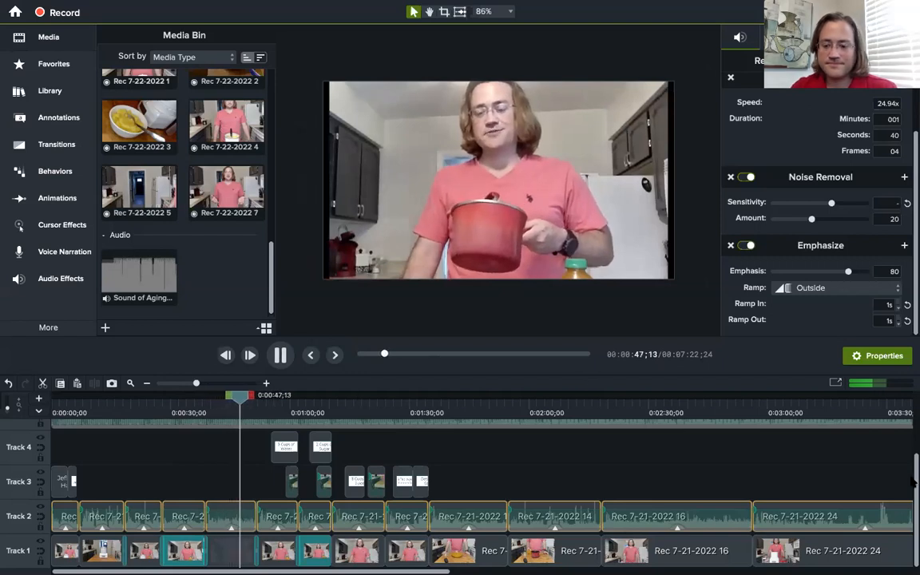
- Return the playhead to the start, raise the volume of the Sound of Aging clip on Track 5, and deselect it
{"action": "scroll", "coordinate": [913, 469], "scroll_direction": "up", "scroll_amount": 2}
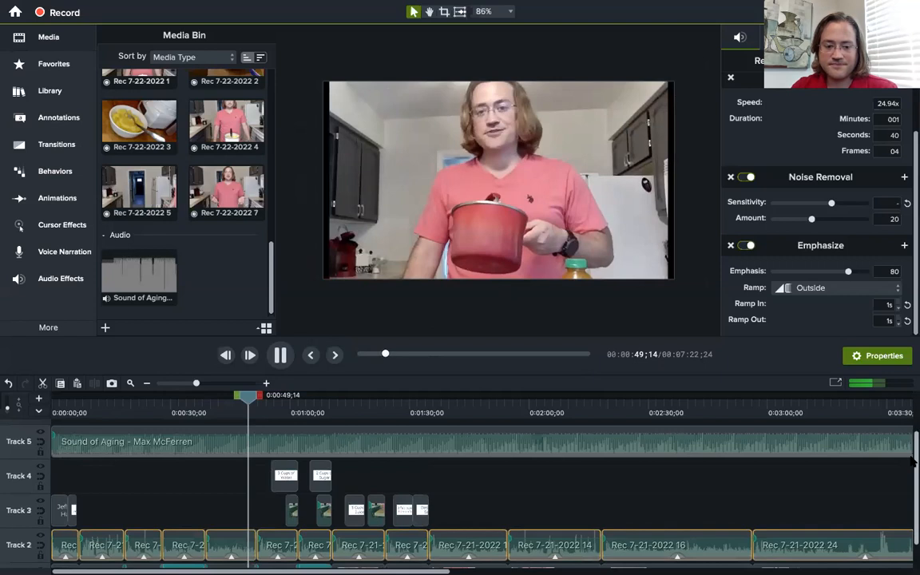
{"action": "left_click", "coordinate": [570, 461]}
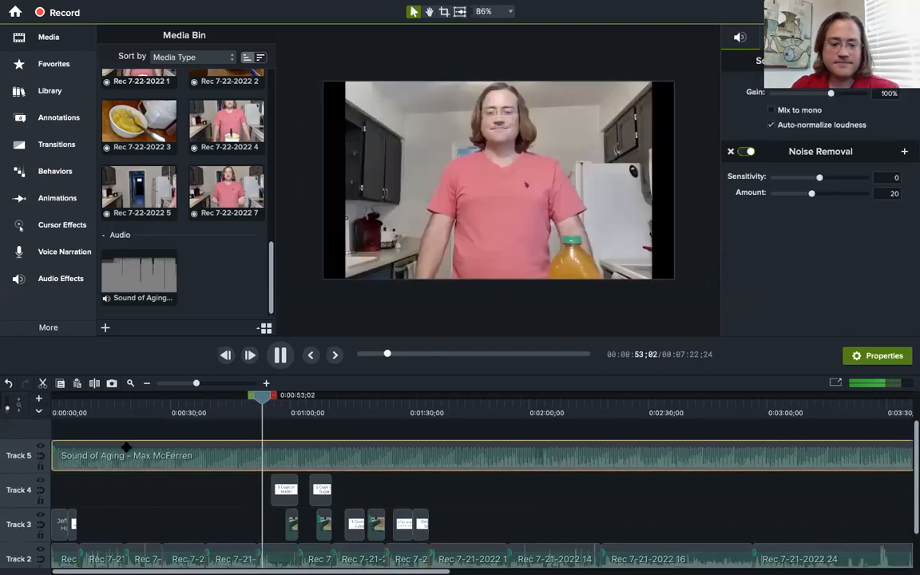
{"action": "key", "text": "super+Return"}
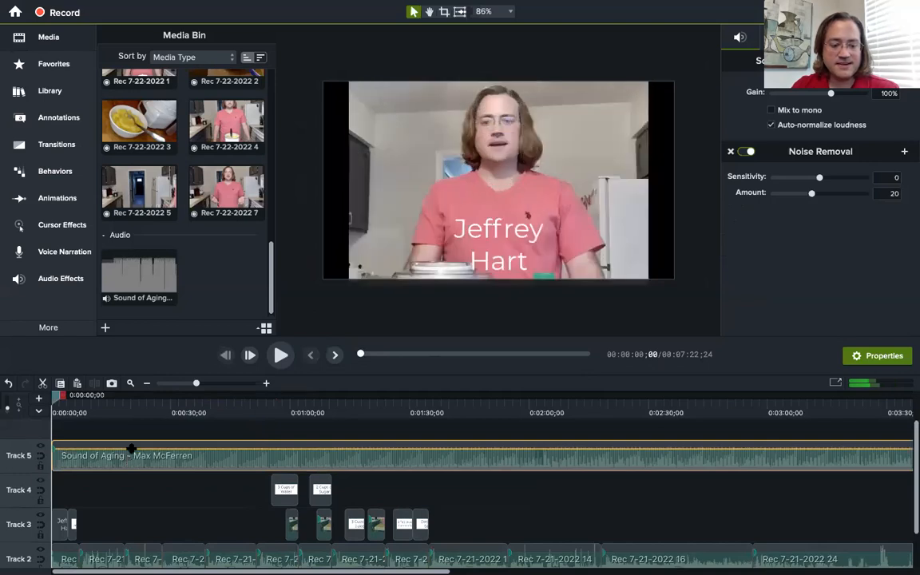
{"action": "left_click_drag", "start_coordinate": [131, 444], "coordinate": [324, 424]}
{"action": "left_click", "coordinate": [241, 423]}
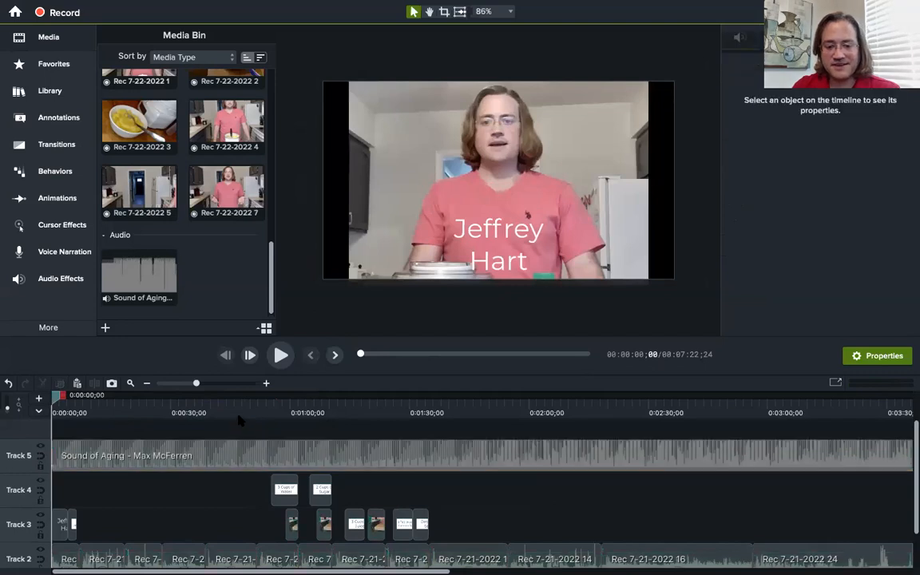
- Play the opening minute of the video up to the 3 Cups of Water pouring shot to check the audio mix
{"action": "left_click", "coordinate": [282, 356]}
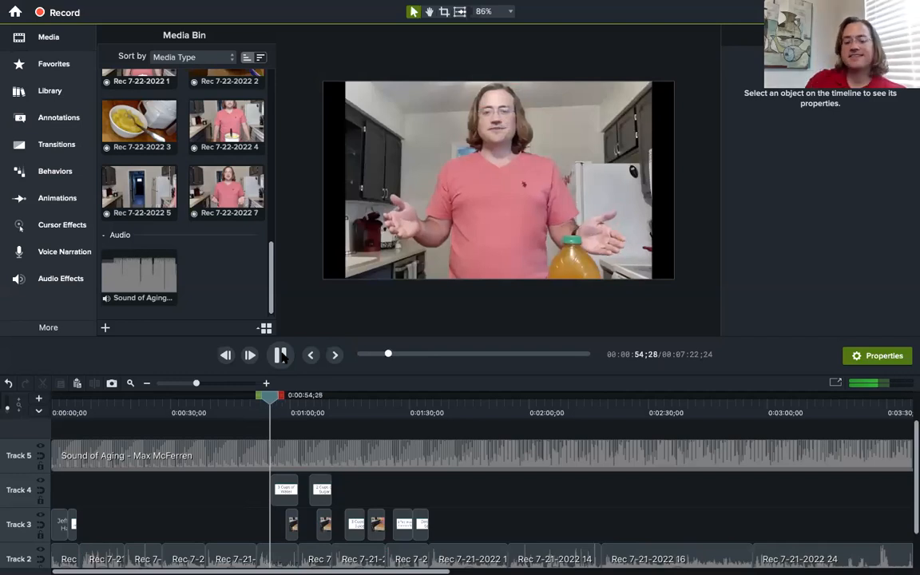
{"action": "left_click", "coordinate": [280, 354]}
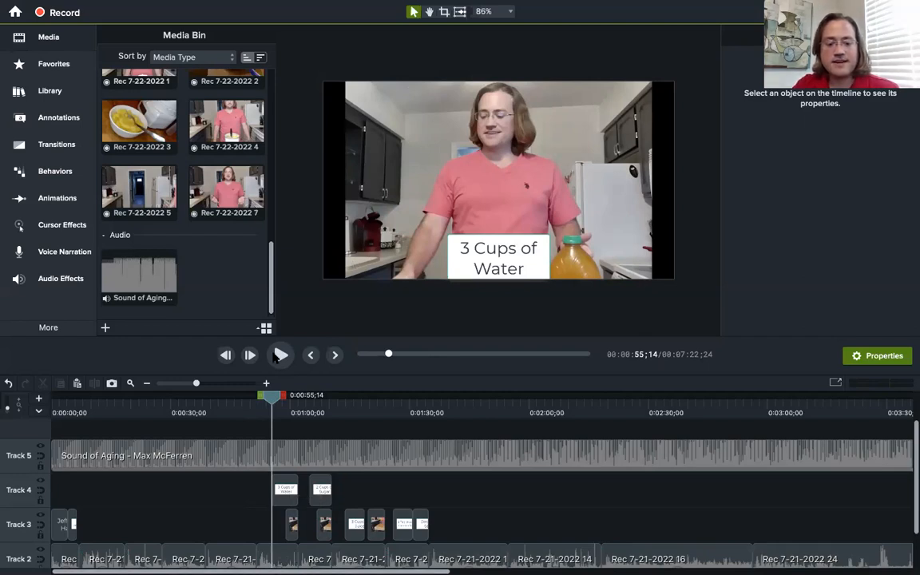
{"action": "left_click", "coordinate": [280, 355]}
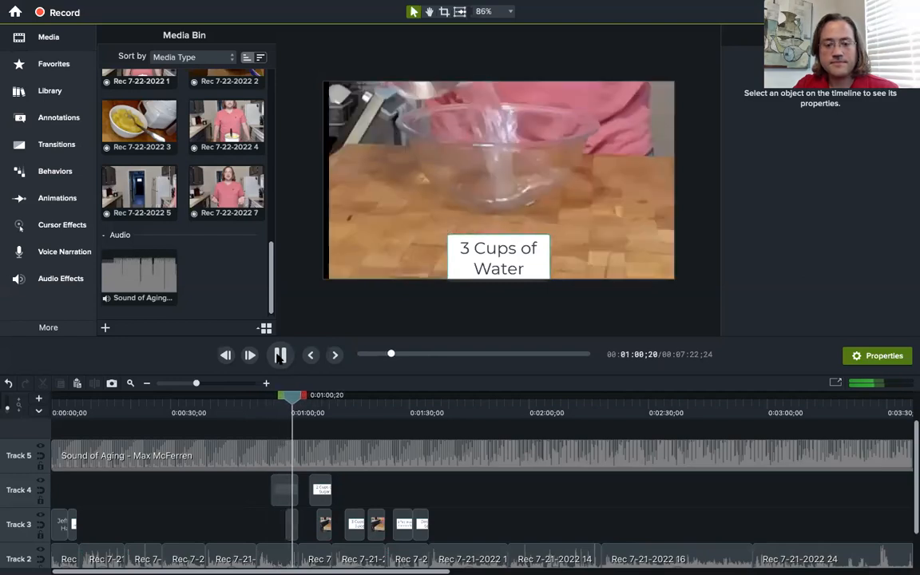
{"action": "left_click", "coordinate": [280, 355]}
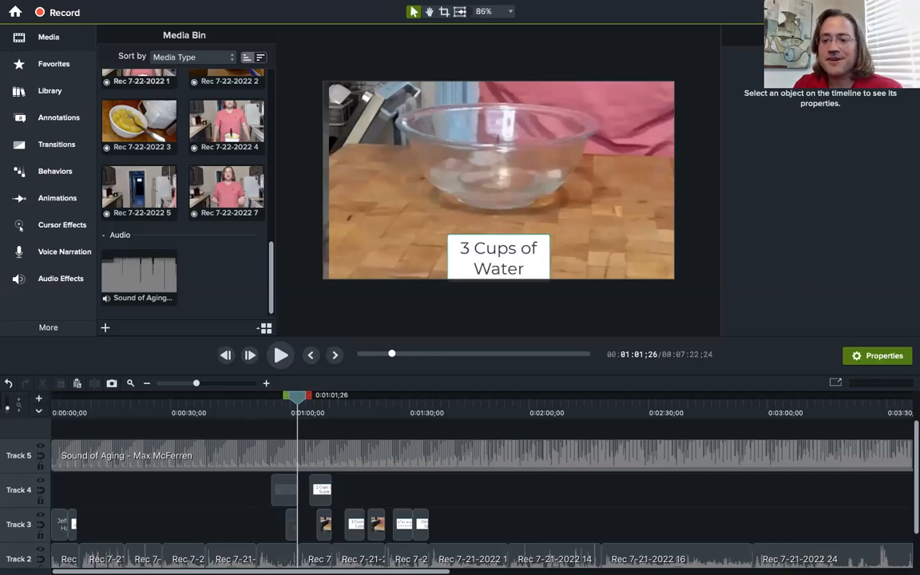
- Open the list of export destinations for the edited video
{"action": "left_click", "coordinate": [888, 12]}
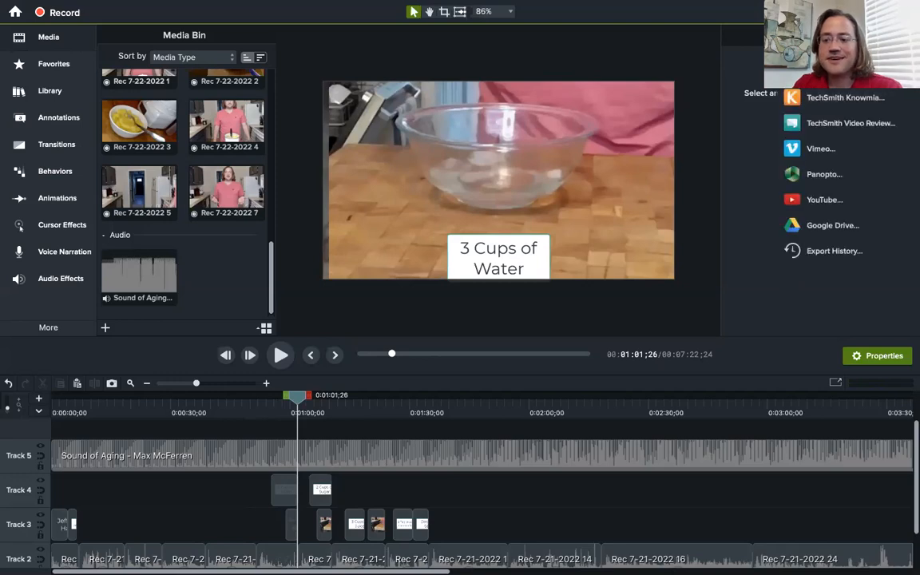